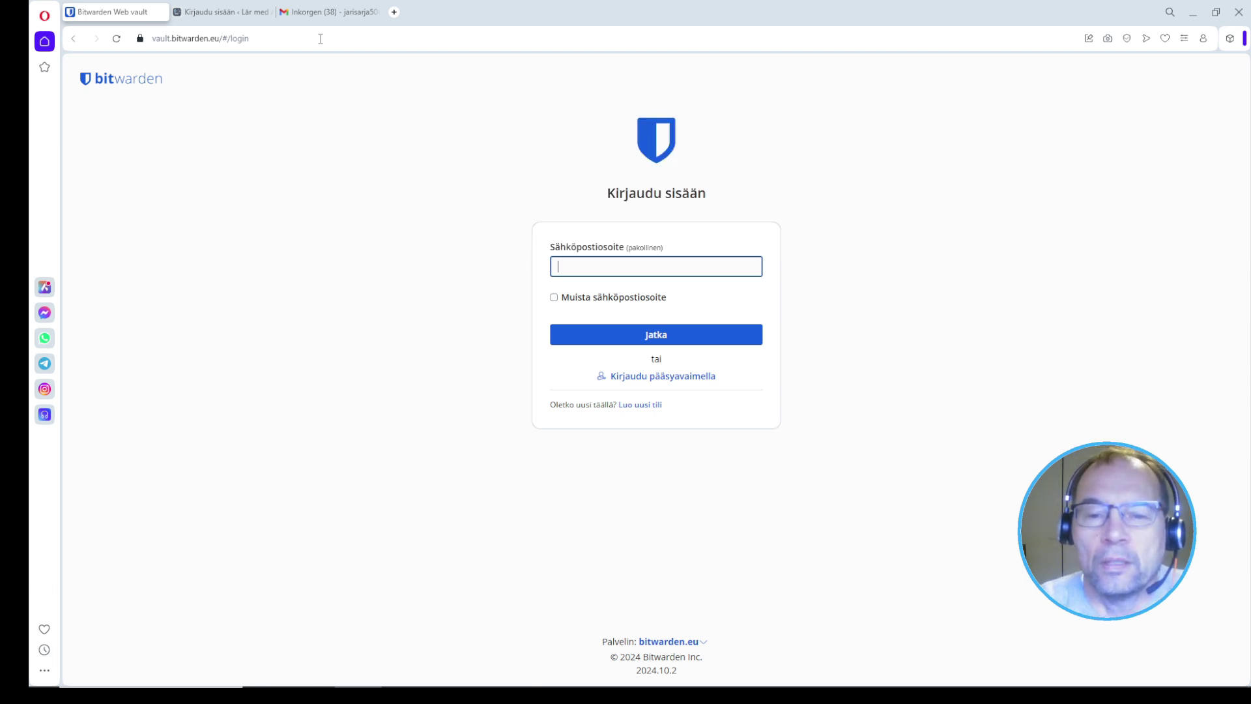
# Step: Start a new account and keep bitwarden.eu as the server in the sign-up form
pyautogui.click(650, 411)
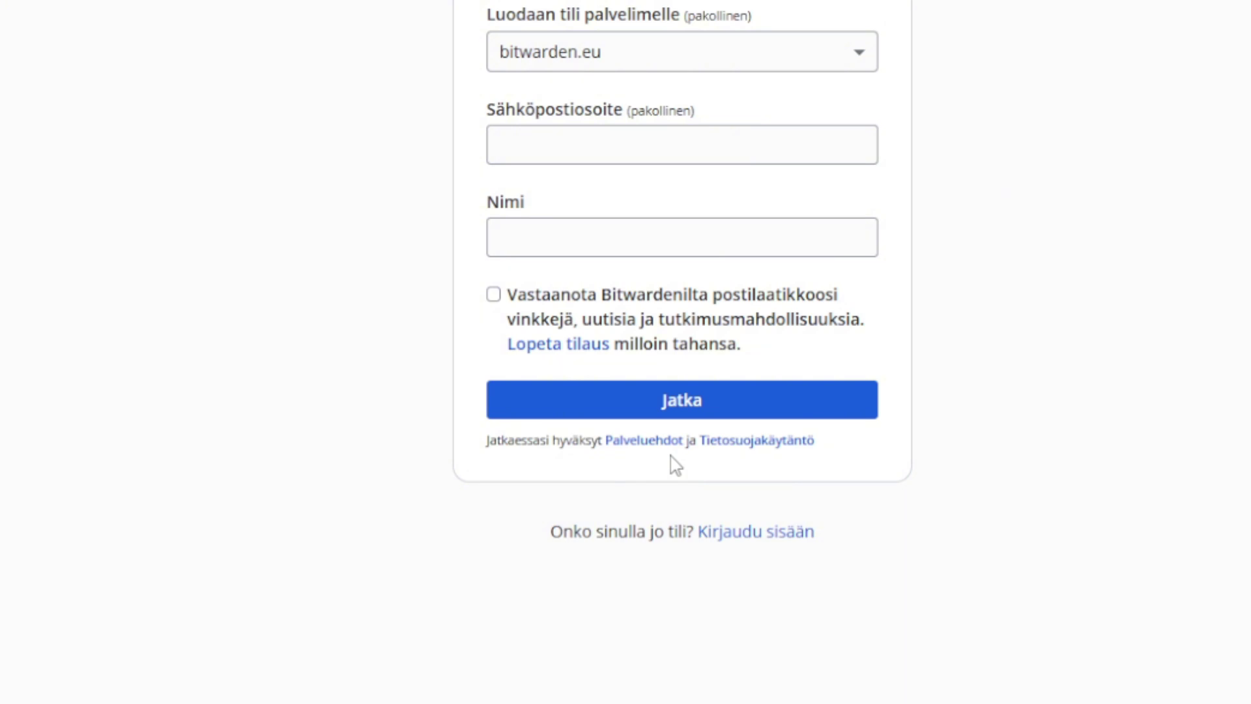
pyautogui.click(626, 65)
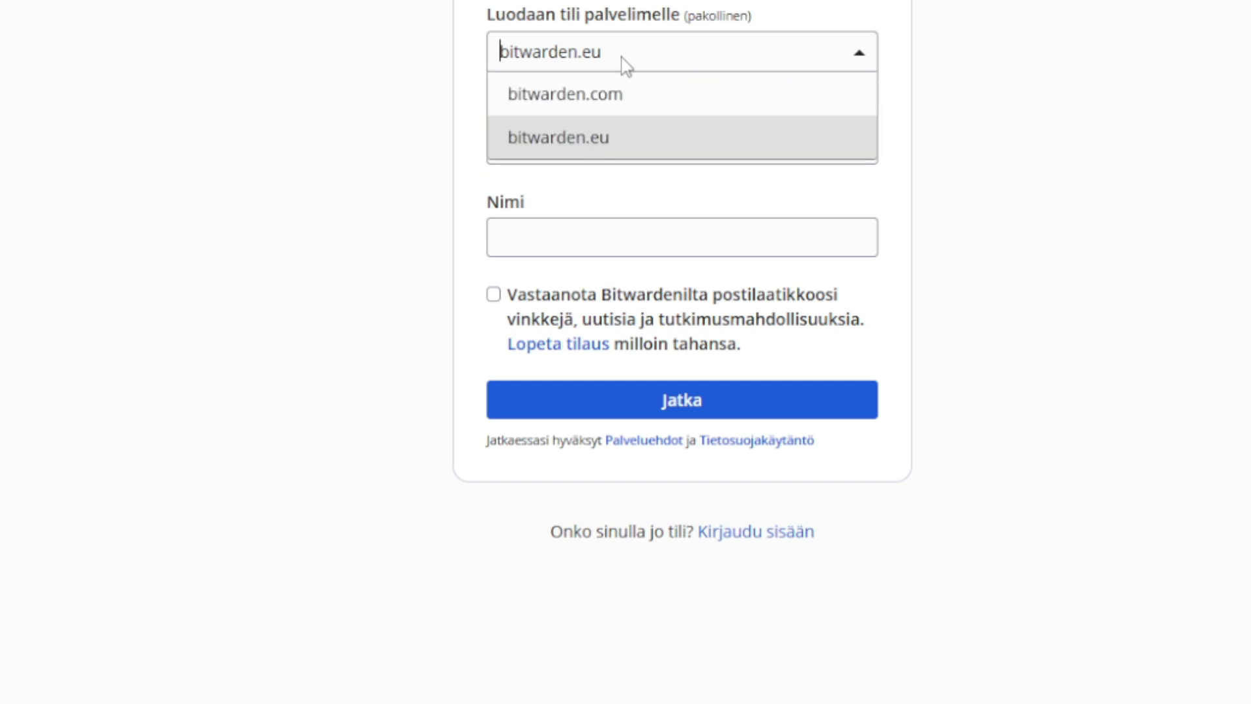
pyautogui.click(616, 140)
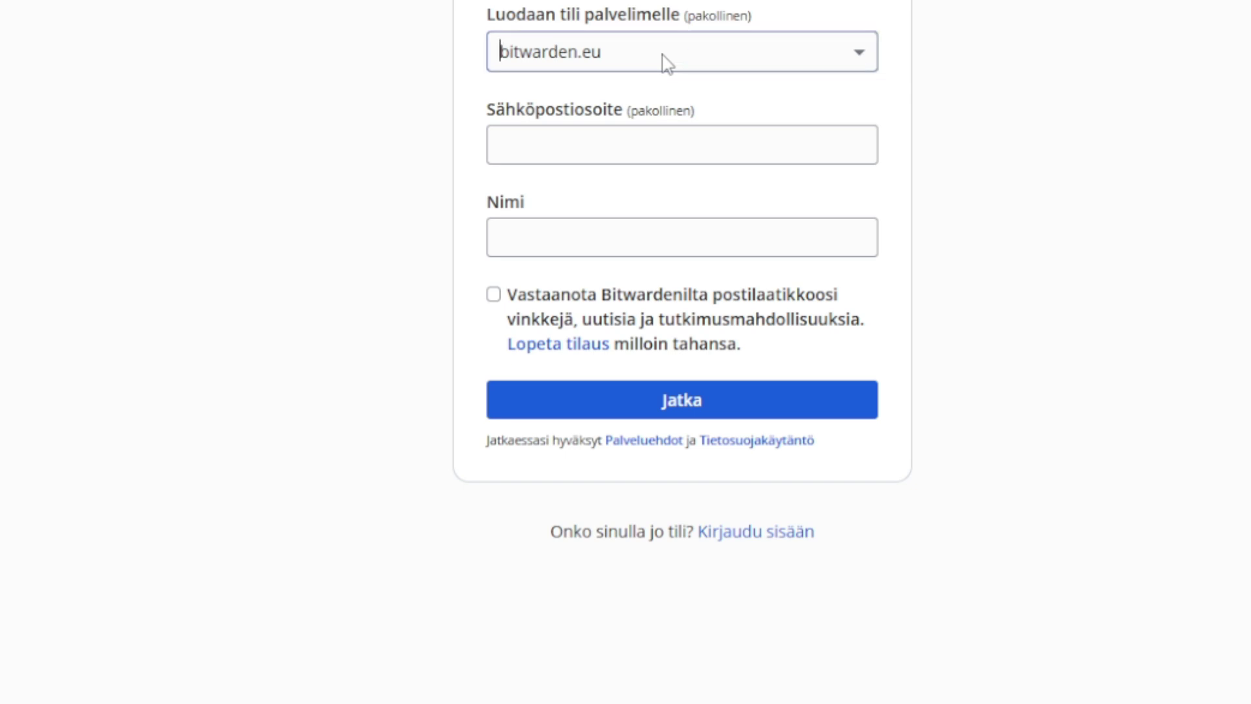
pyautogui.click(639, 66)
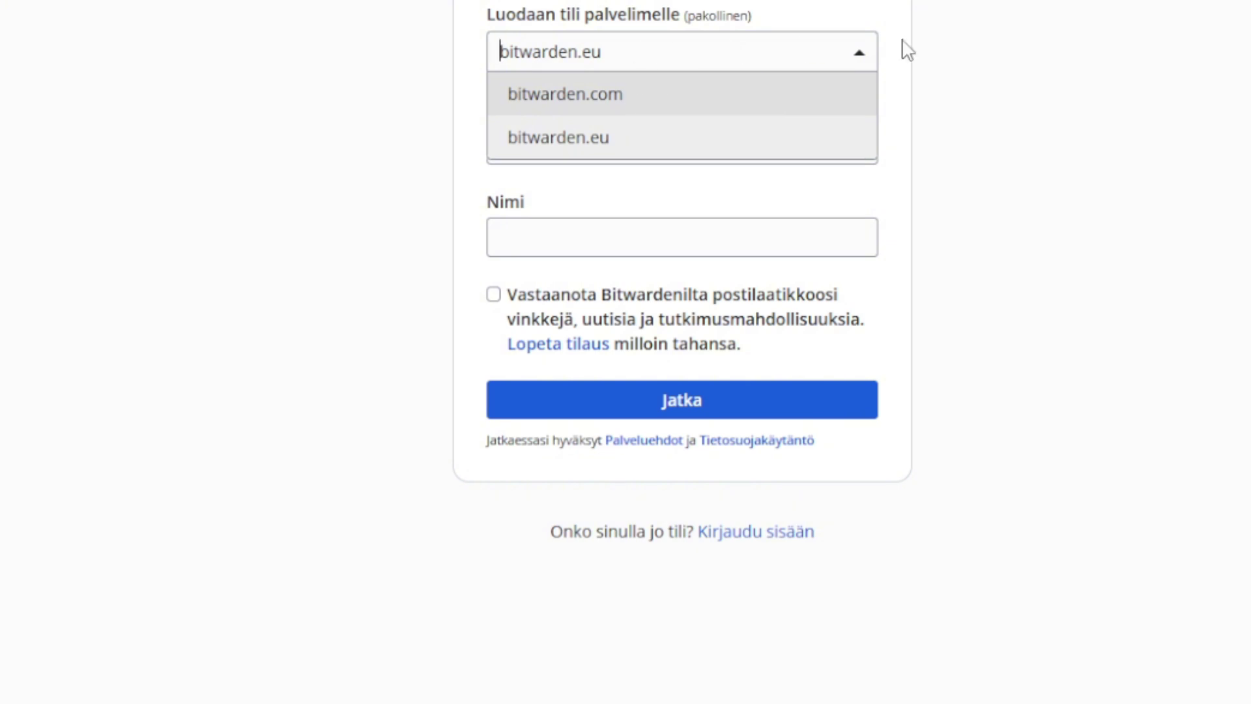
pyautogui.click(1095, 56)
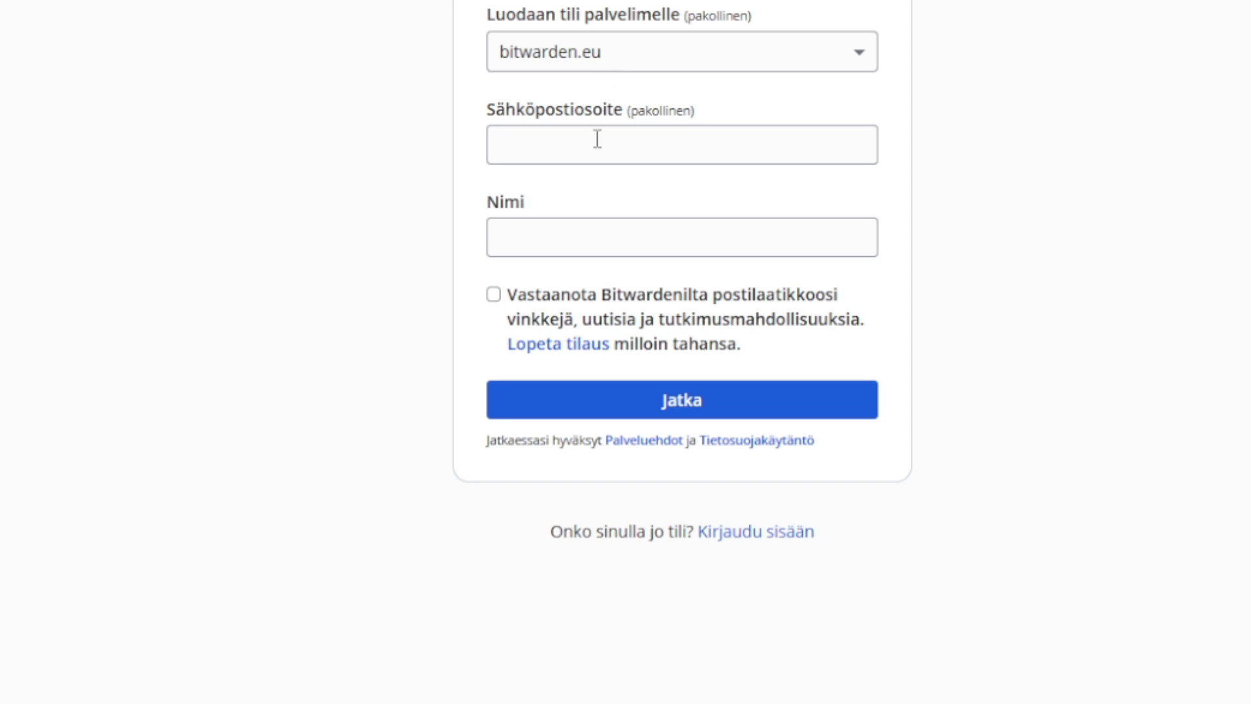
# Step: Fill in the saved e-mail address and the account holder's full name, then submit sign-up
pyautogui.click(534, 145)
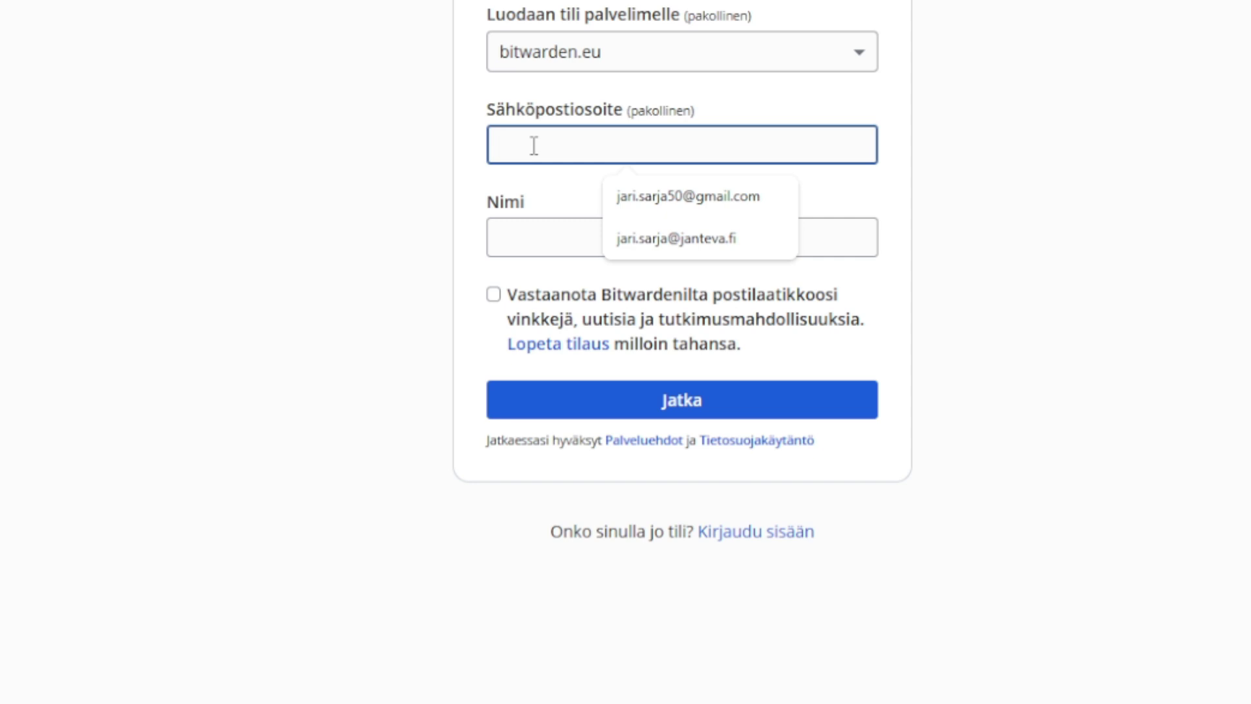
pyautogui.click(689, 195)
pyautogui.click(610, 241)
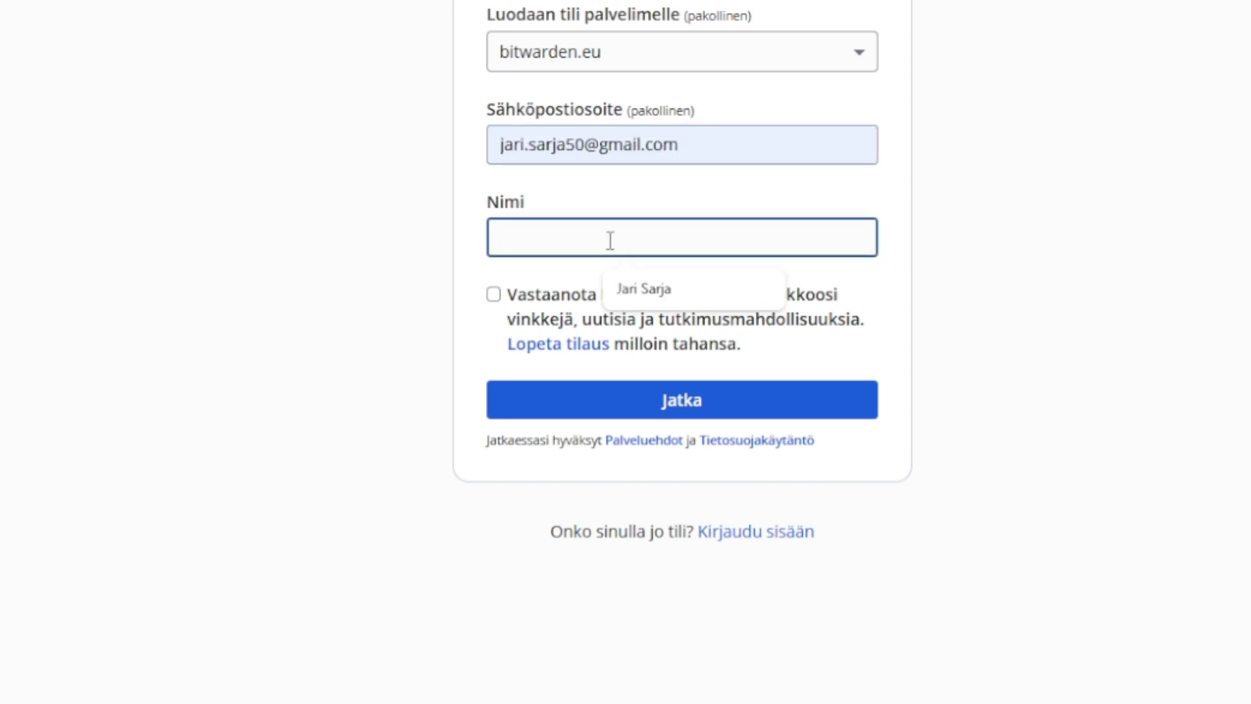
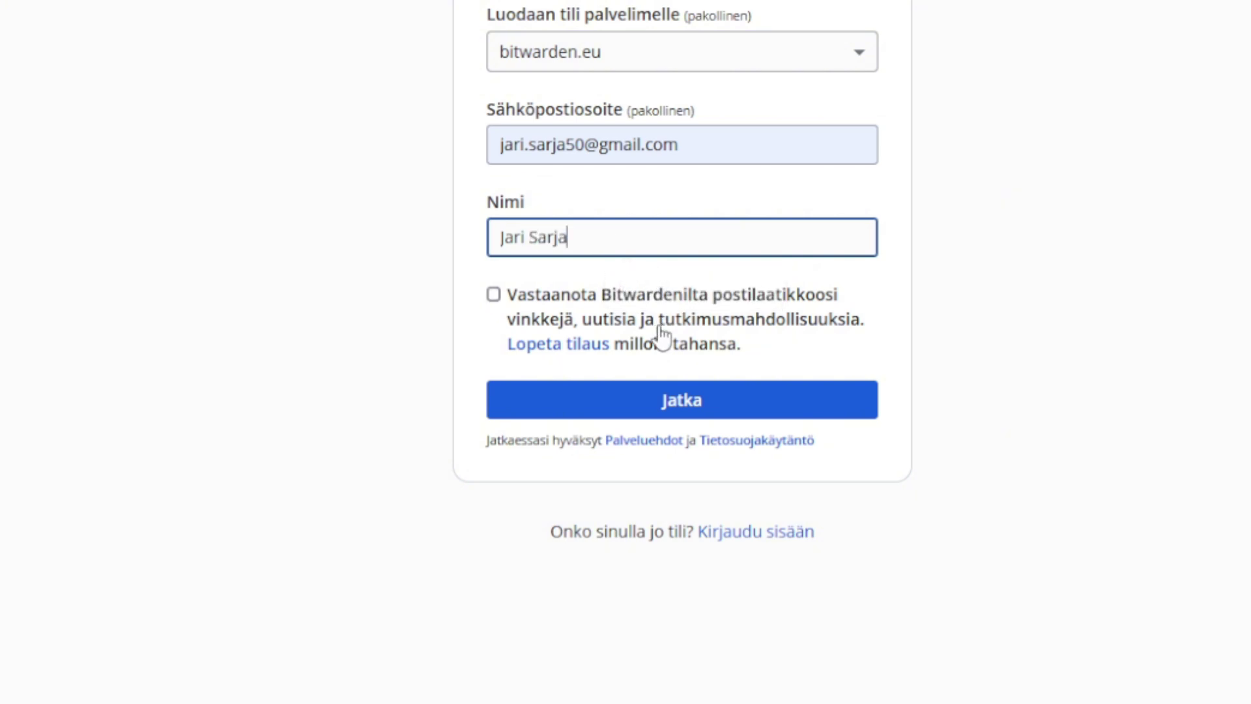
pyautogui.click(642, 407)
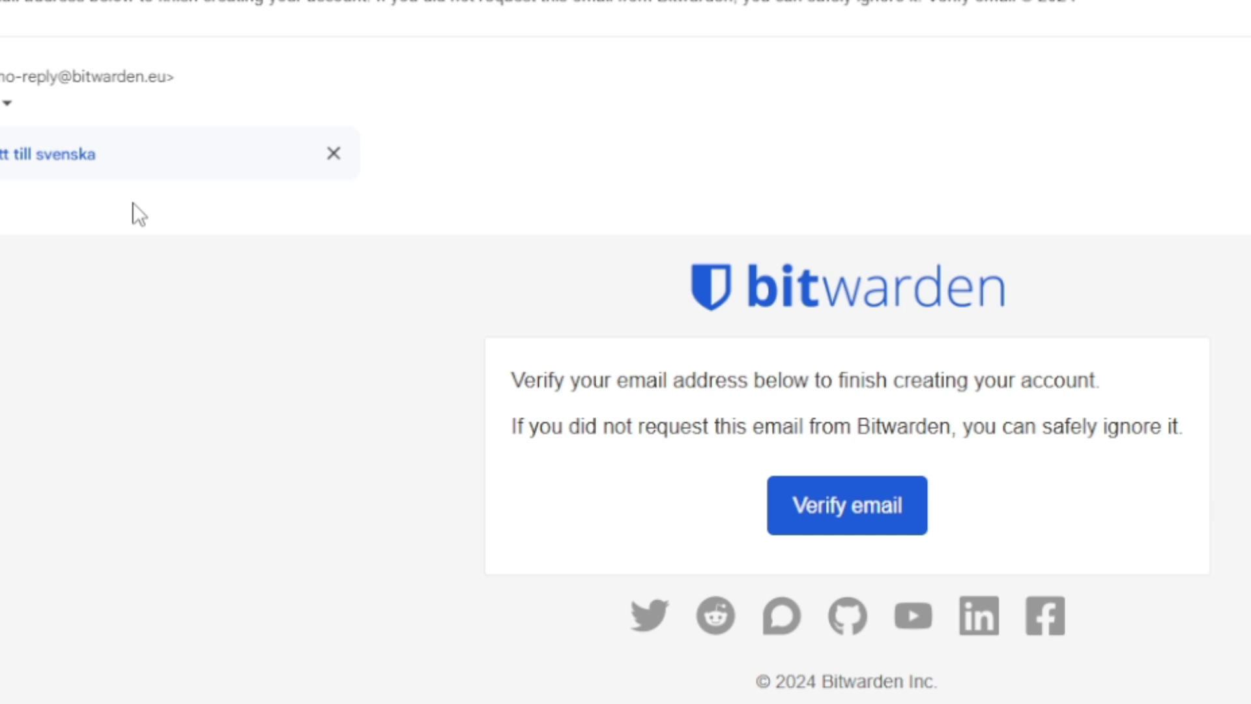
# Step: Verify the e-mail address using the 'Verify email' button in Bitwarden's Gmail message
pyautogui.scroll(-1, 509, 111)
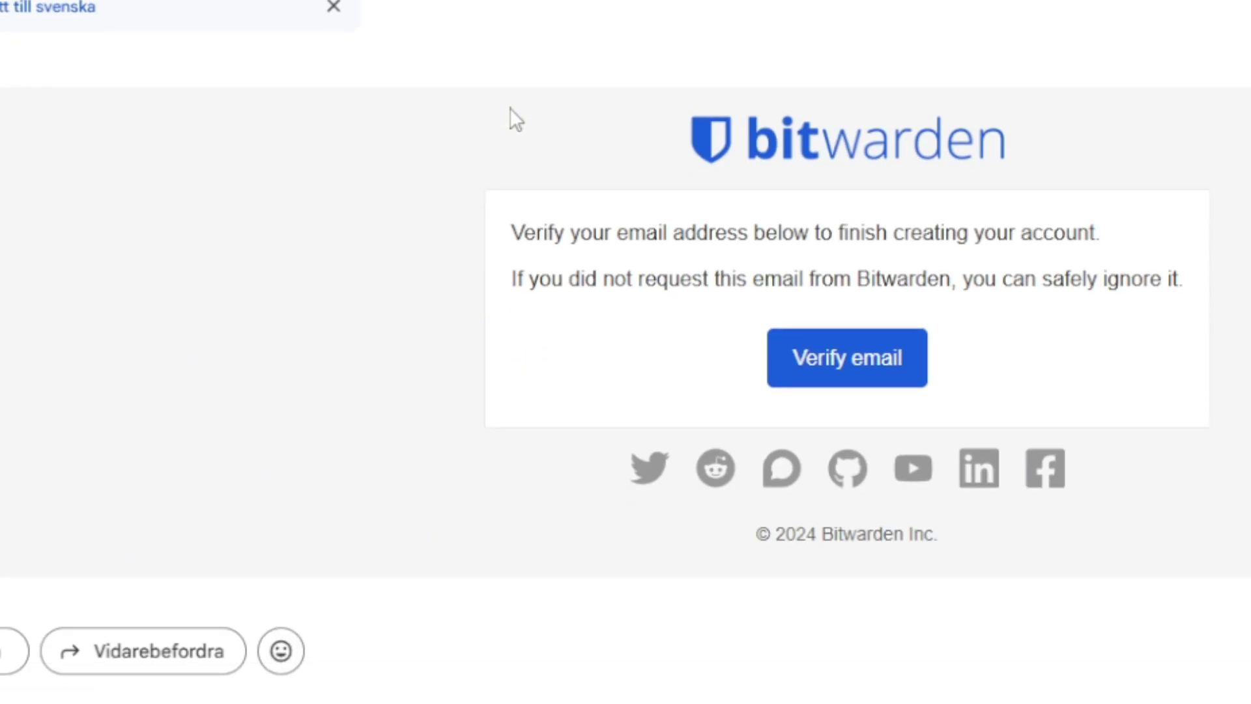
pyautogui.click(858, 381)
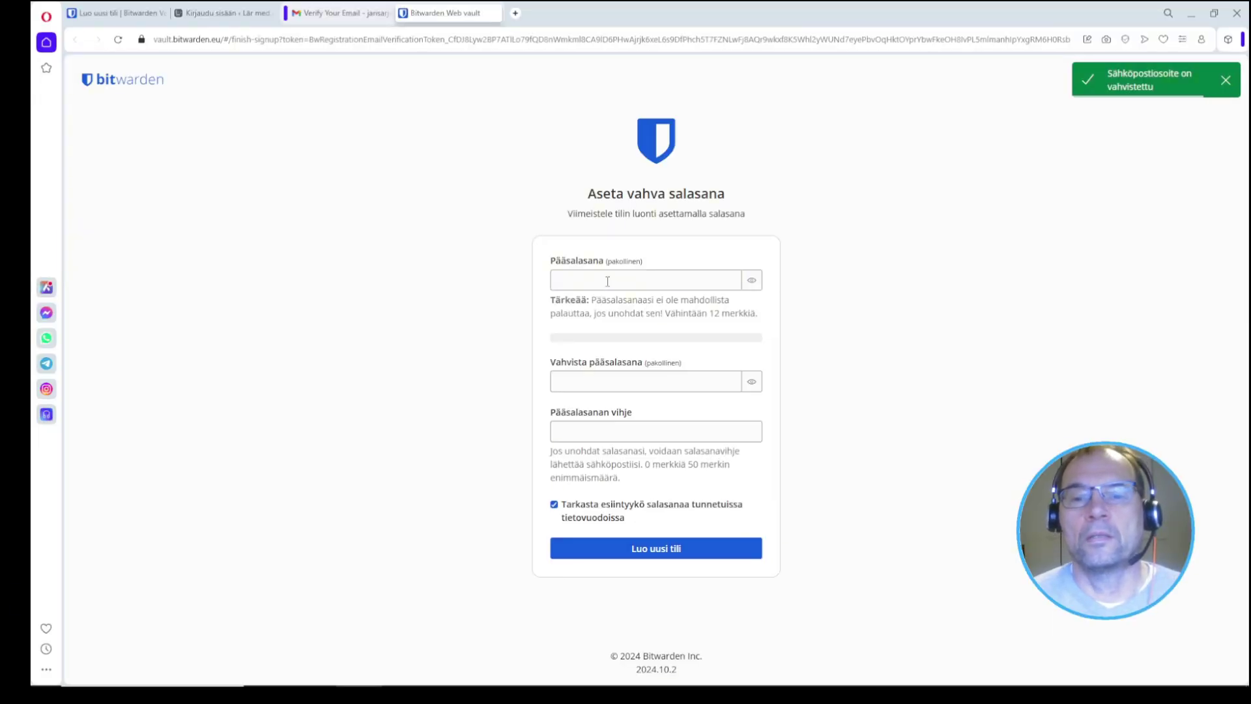
# Step: Enter and confirm the master password, add the suggested hint, and create the account
pyautogui.click(607, 281)
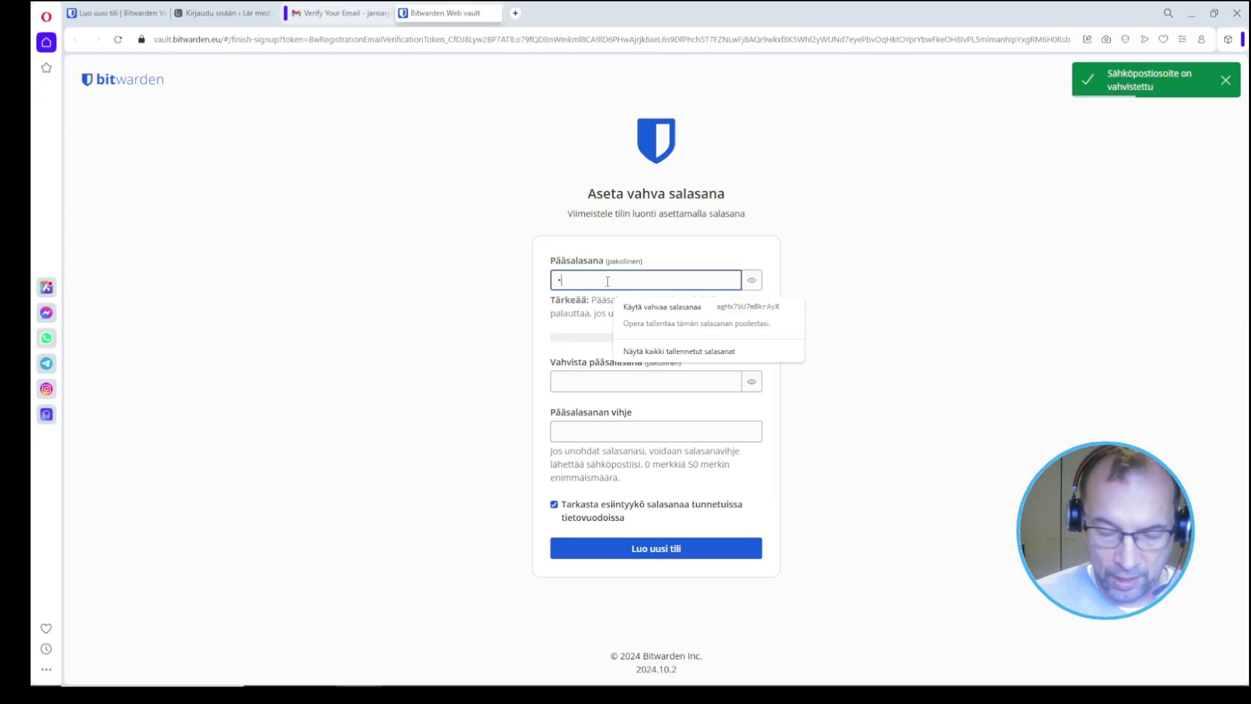
pyautogui.write('•••••••••••••••')
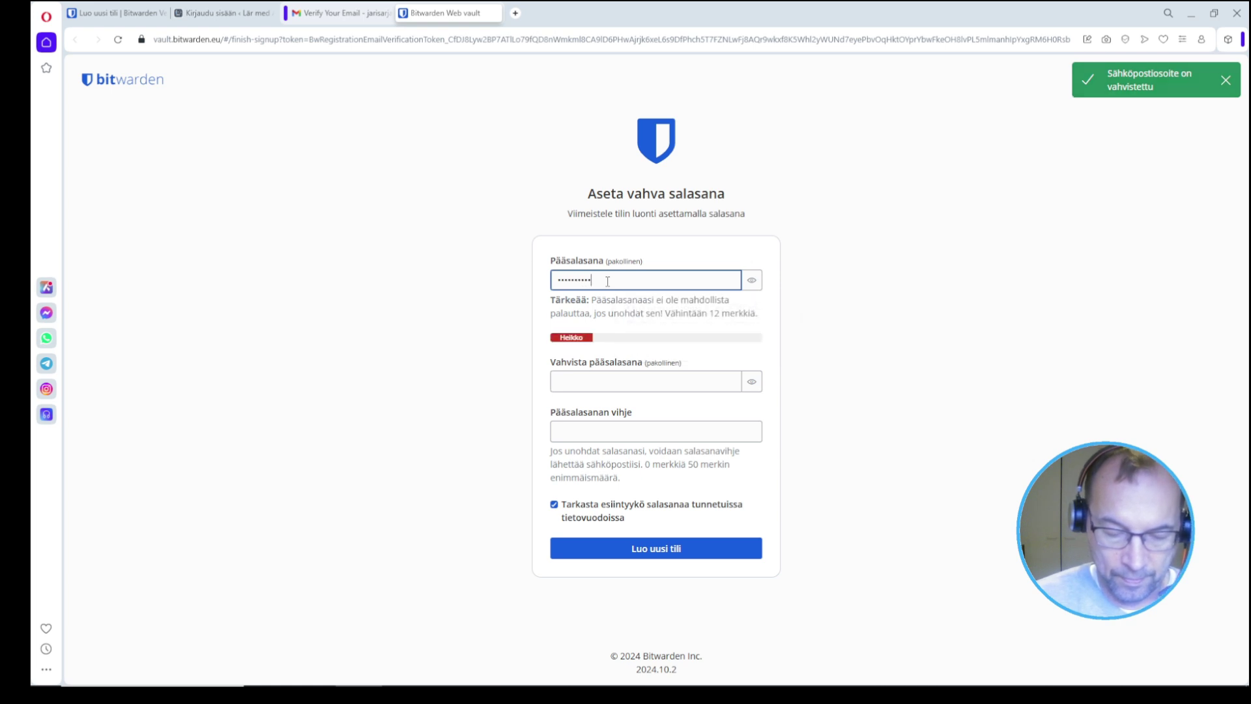
pyautogui.write('•')
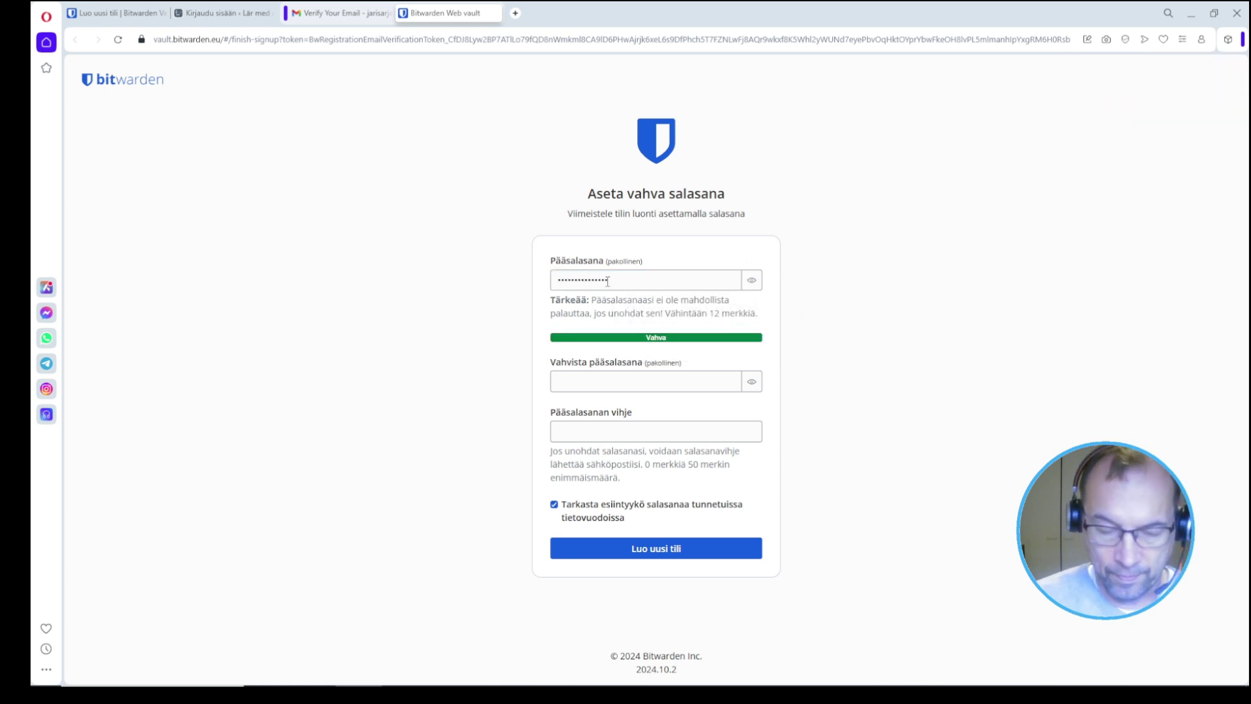
pyautogui.click(621, 388)
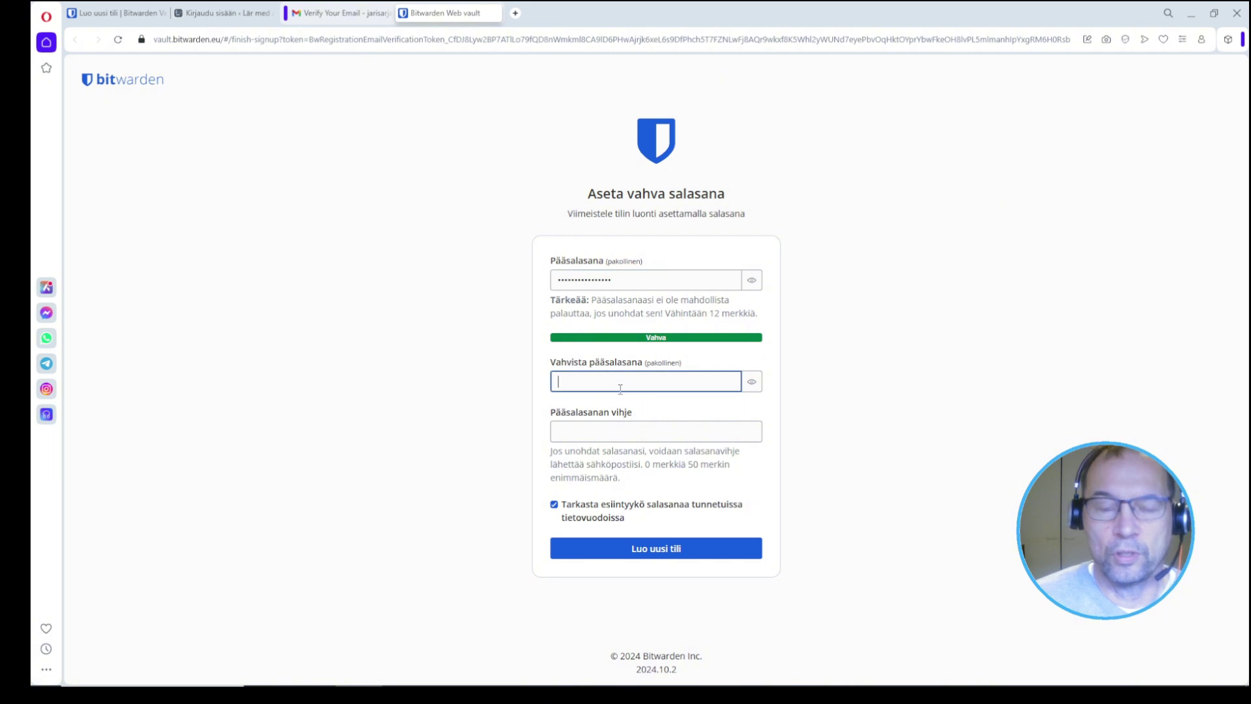
pyautogui.write('••••••••••')
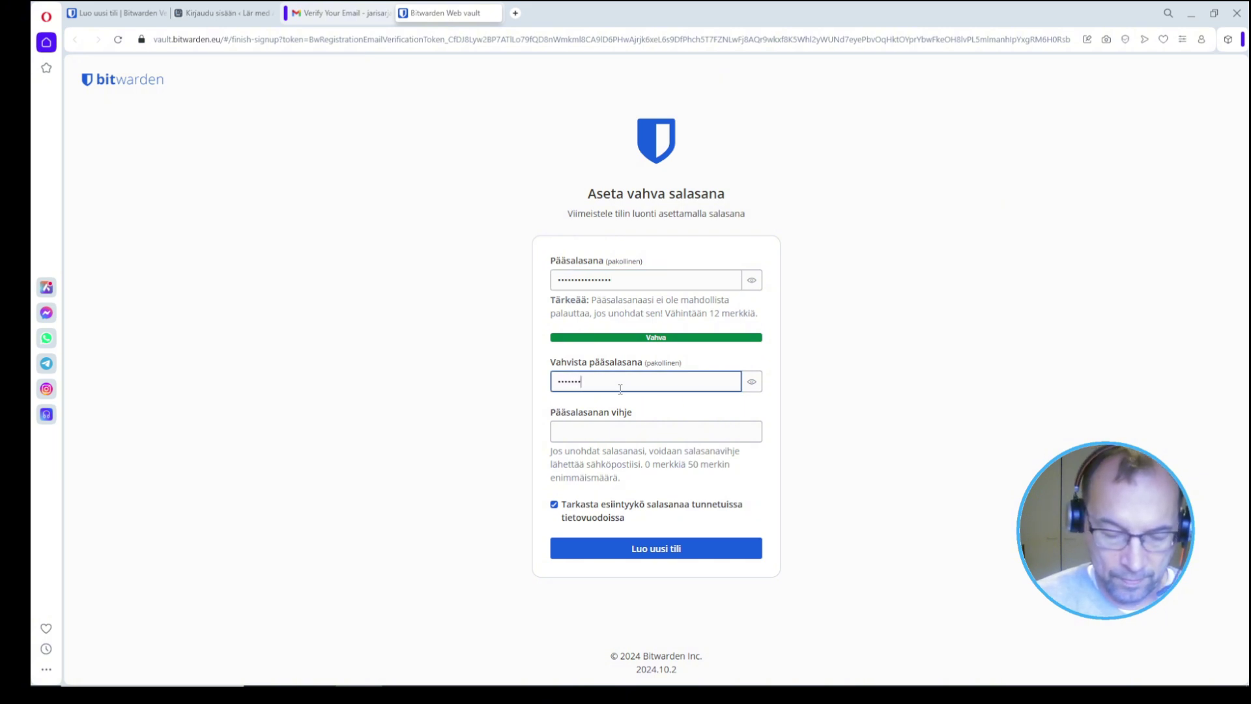
pyautogui.write('••••••')
pyautogui.press('Tab')
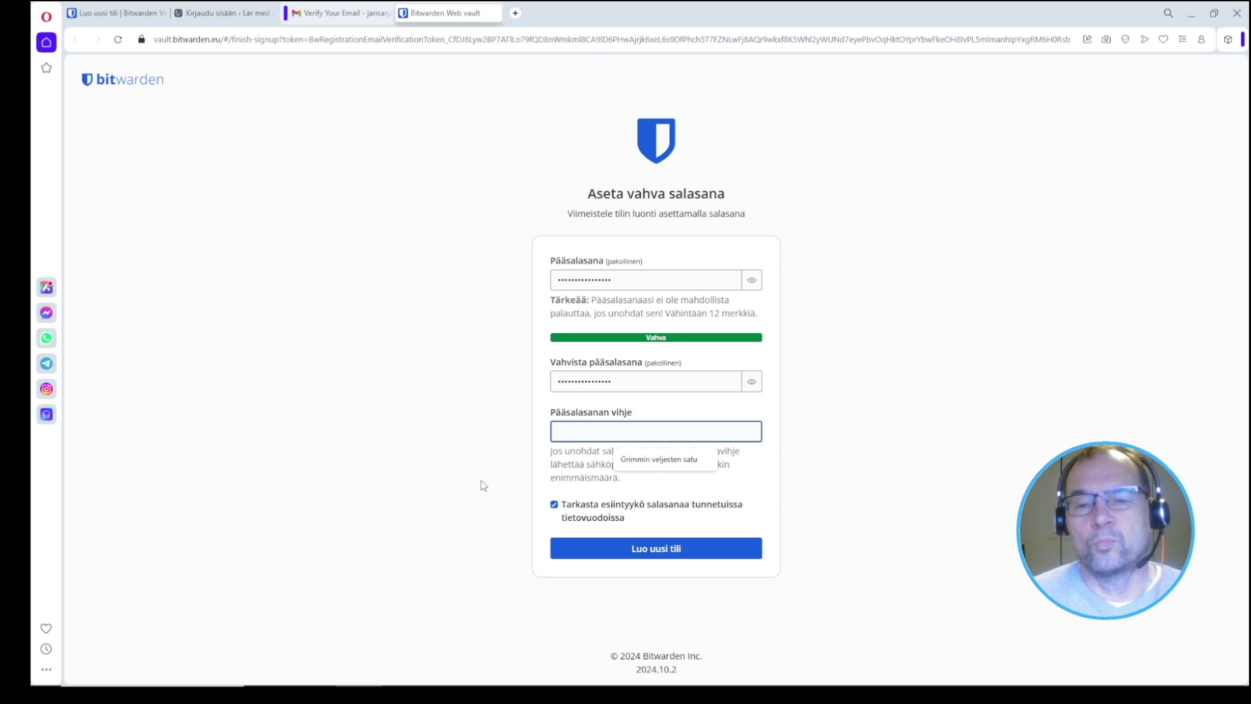
pyautogui.click(631, 464)
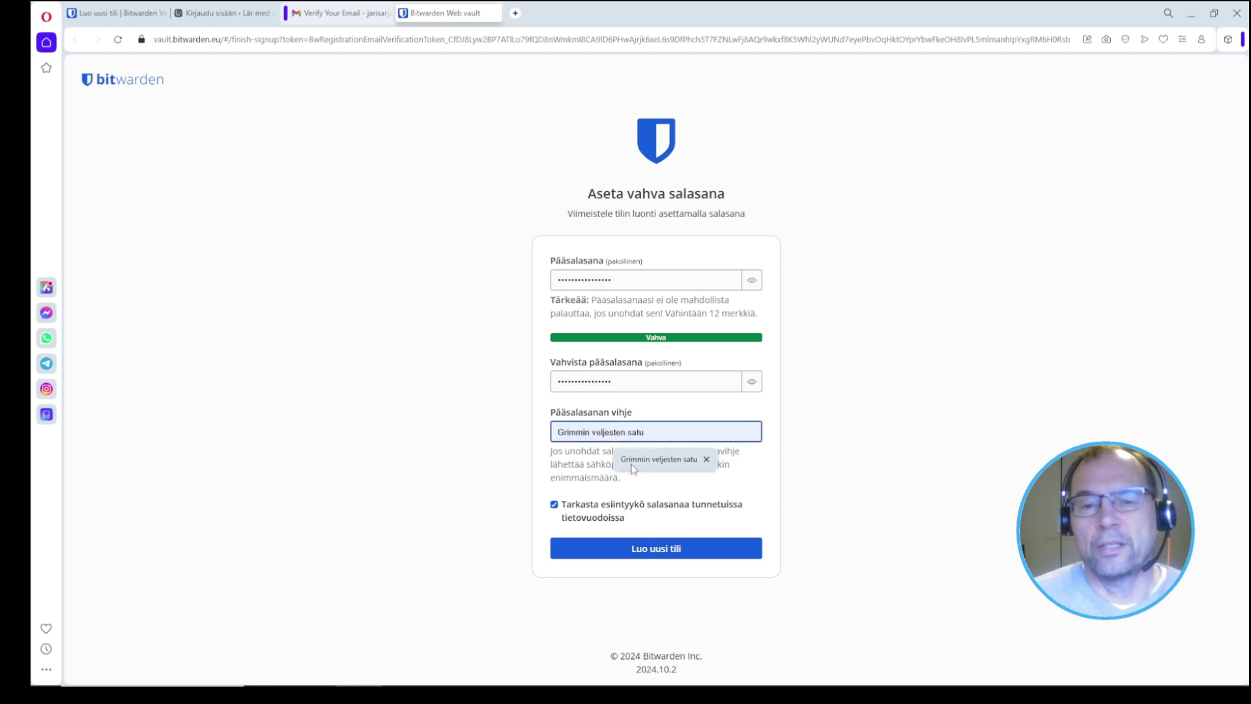
pyautogui.click(632, 464)
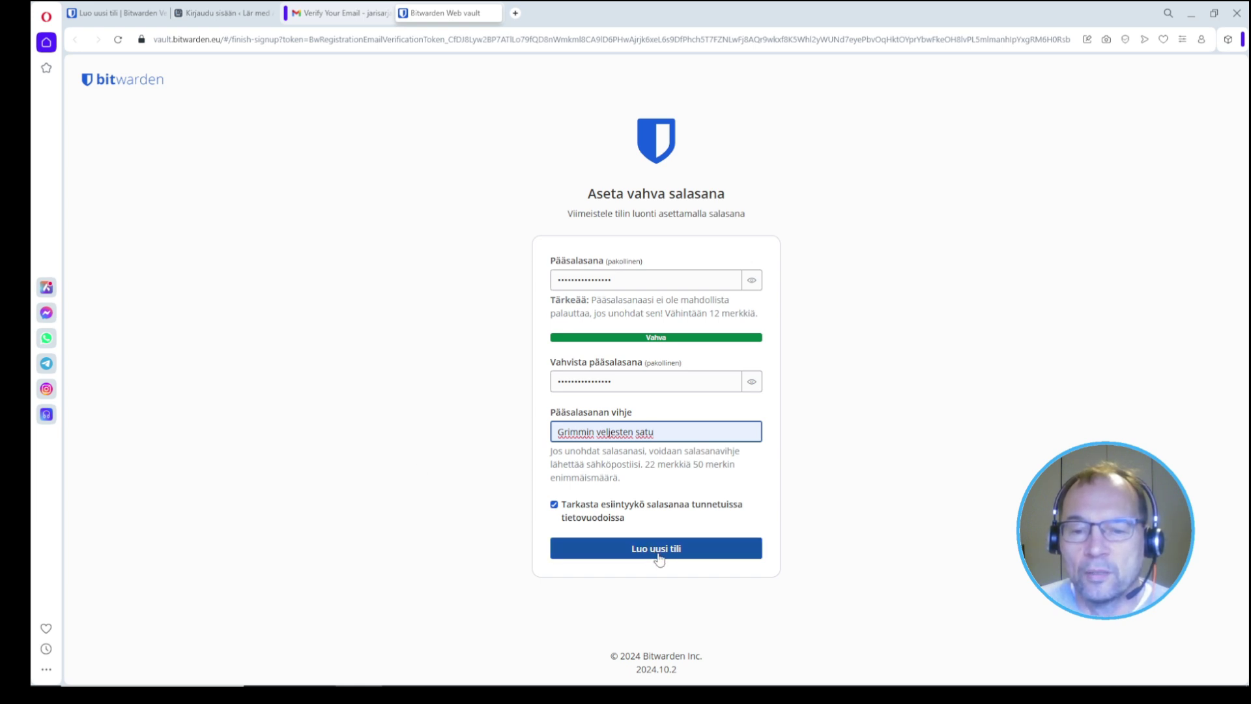
pyautogui.click(697, 549)
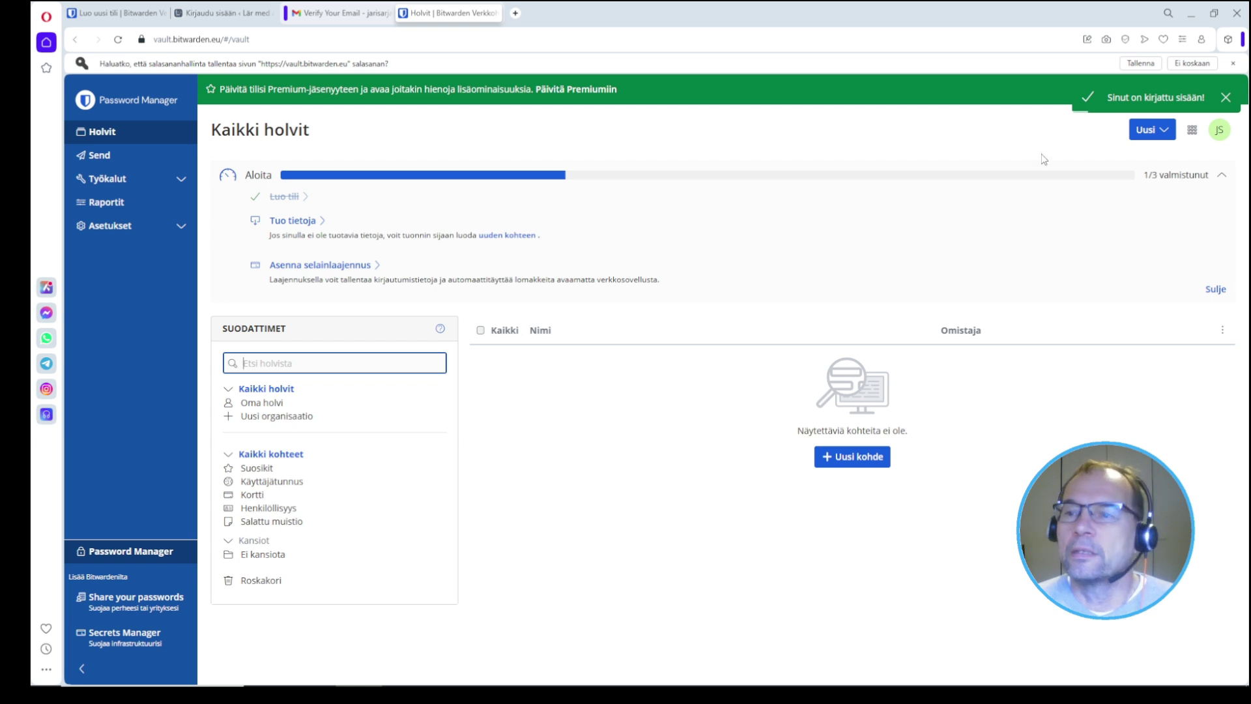
# Step: Create a folder named 'Blogit', then start adding a new vault item
pyautogui.click(1169, 136)
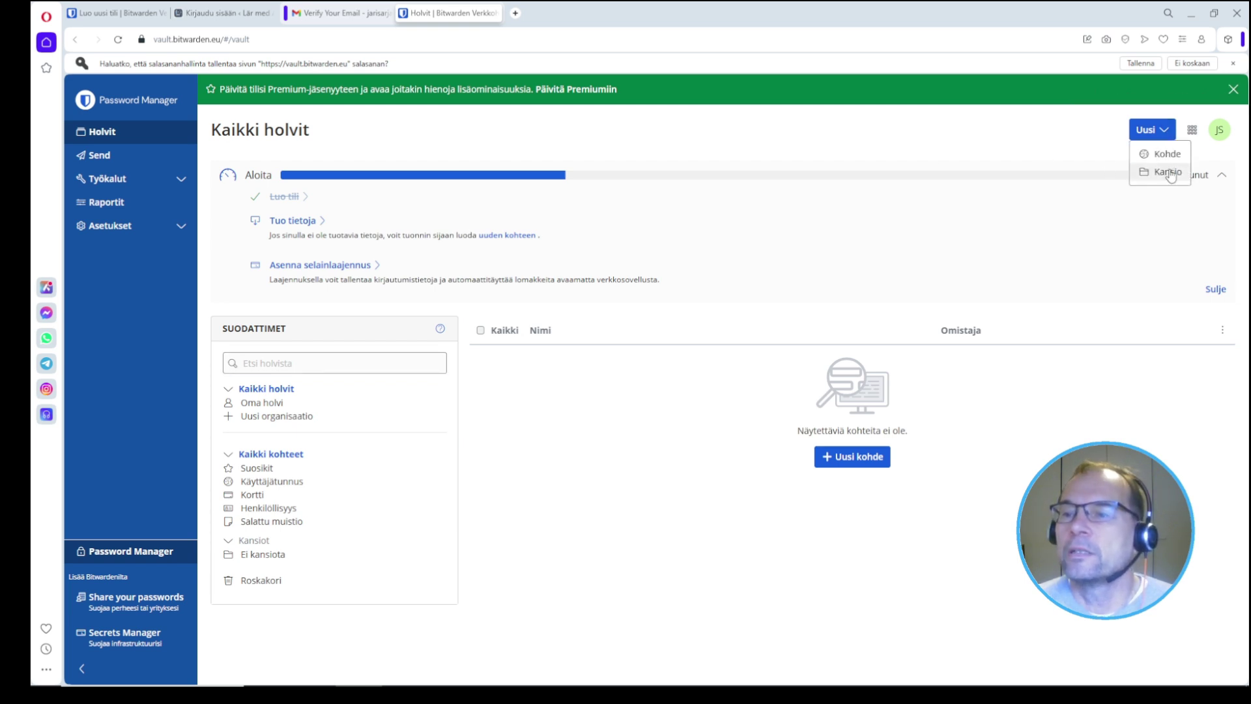
pyautogui.click(1165, 171)
pyautogui.click(566, 381)
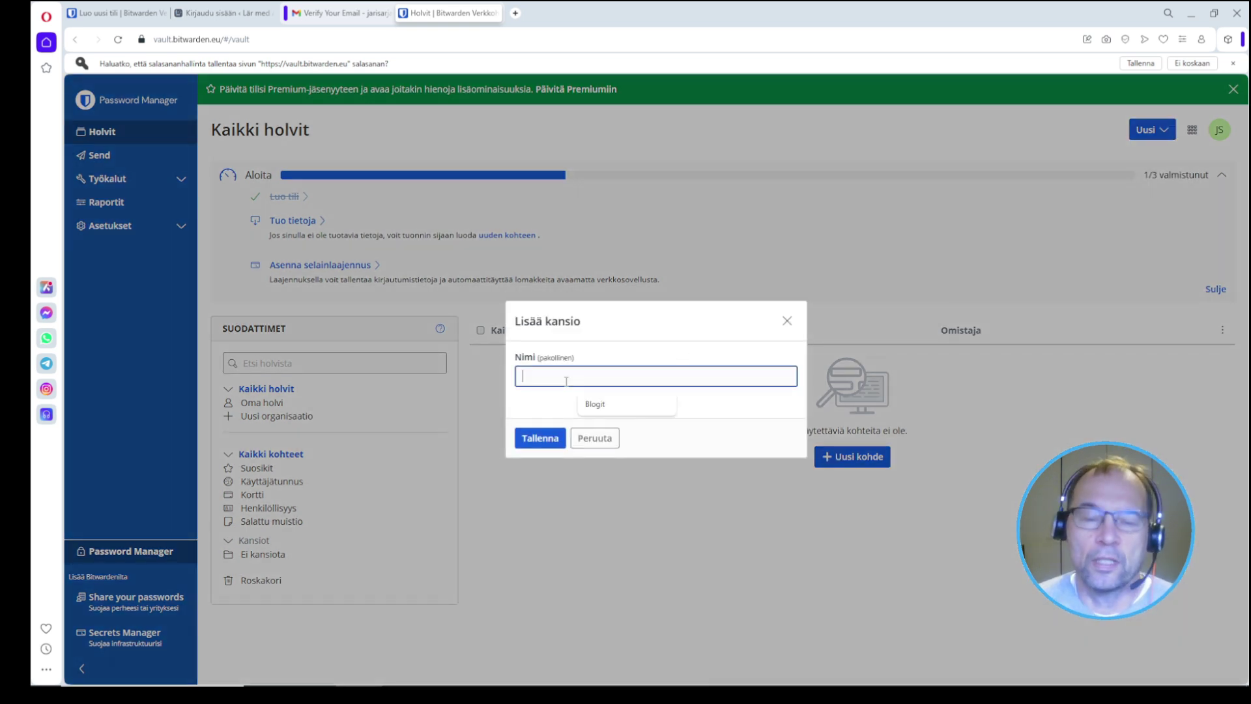
pyautogui.write('Blogit')
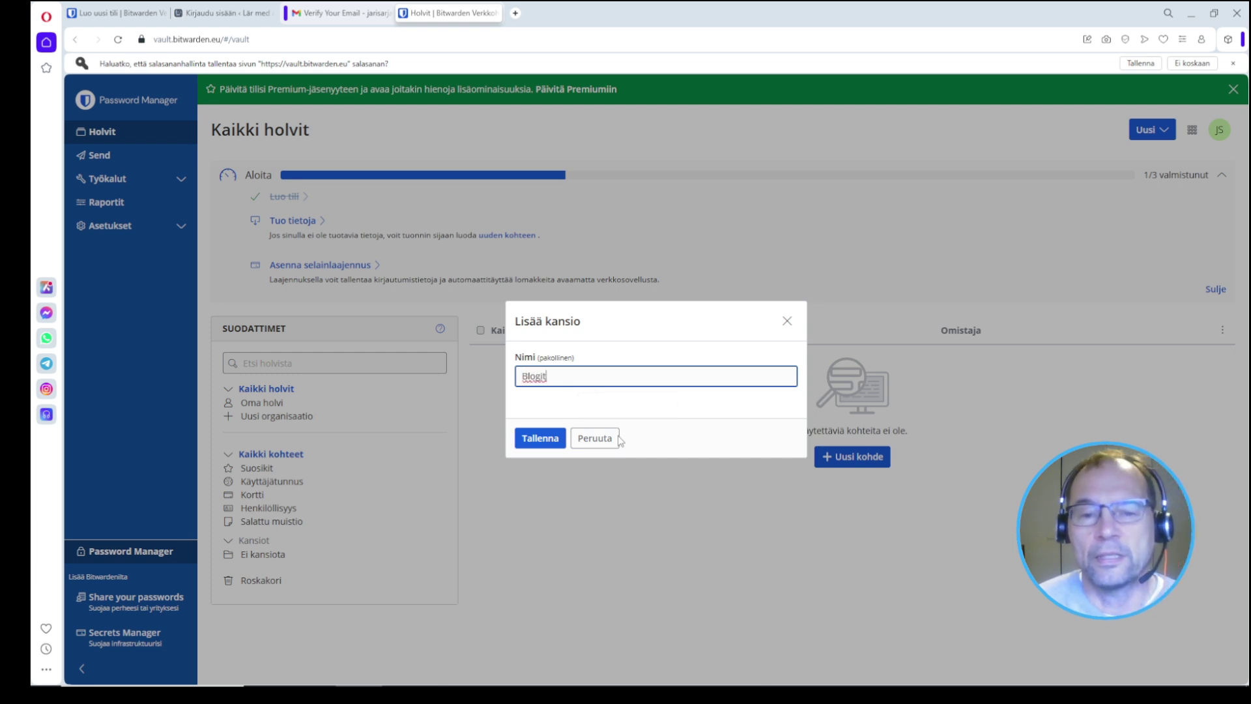
pyautogui.click(540, 437)
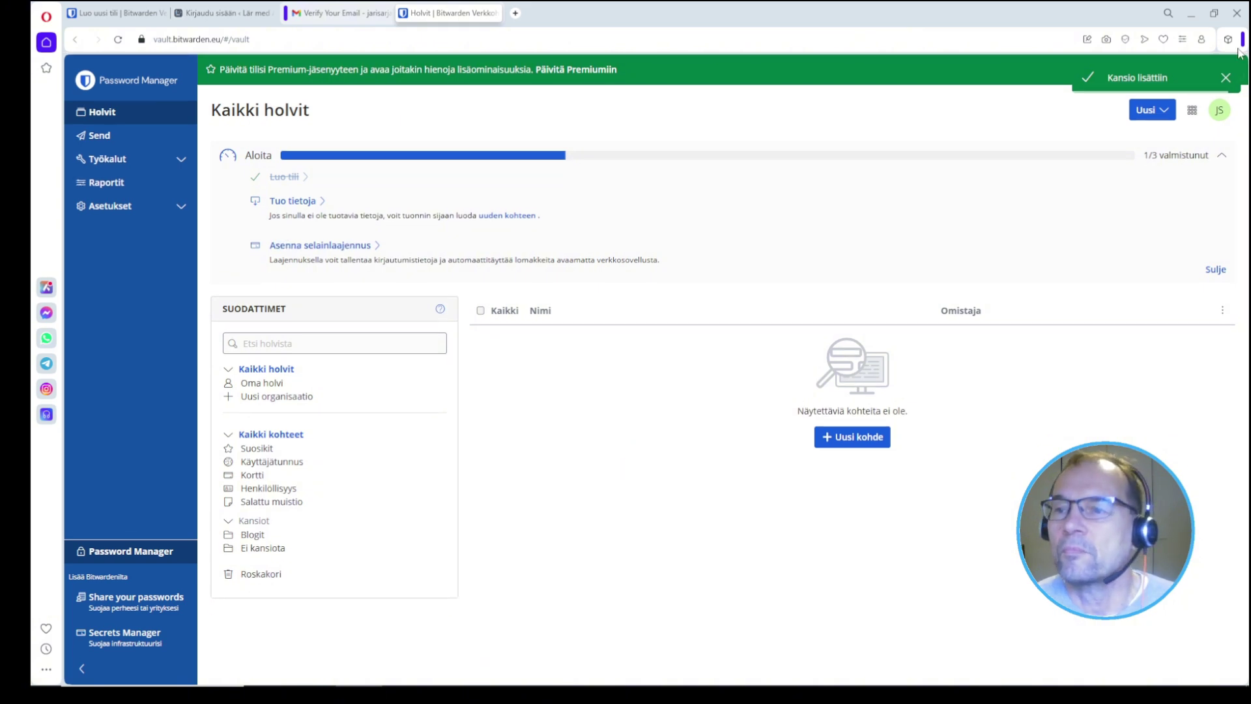
pyautogui.click(1155, 112)
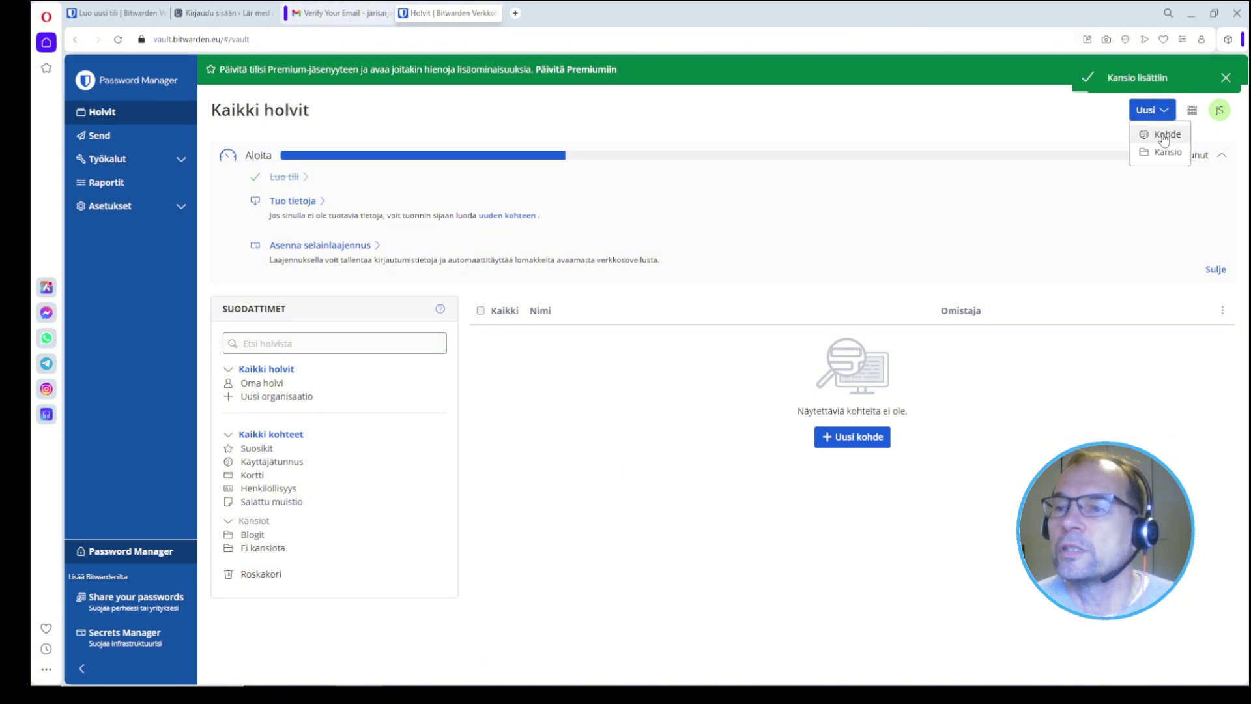
pyautogui.click(1163, 135)
# Step: Name the new login 'Jarin blogi' and place it in the Blogit folder
pyautogui.click(454, 188)
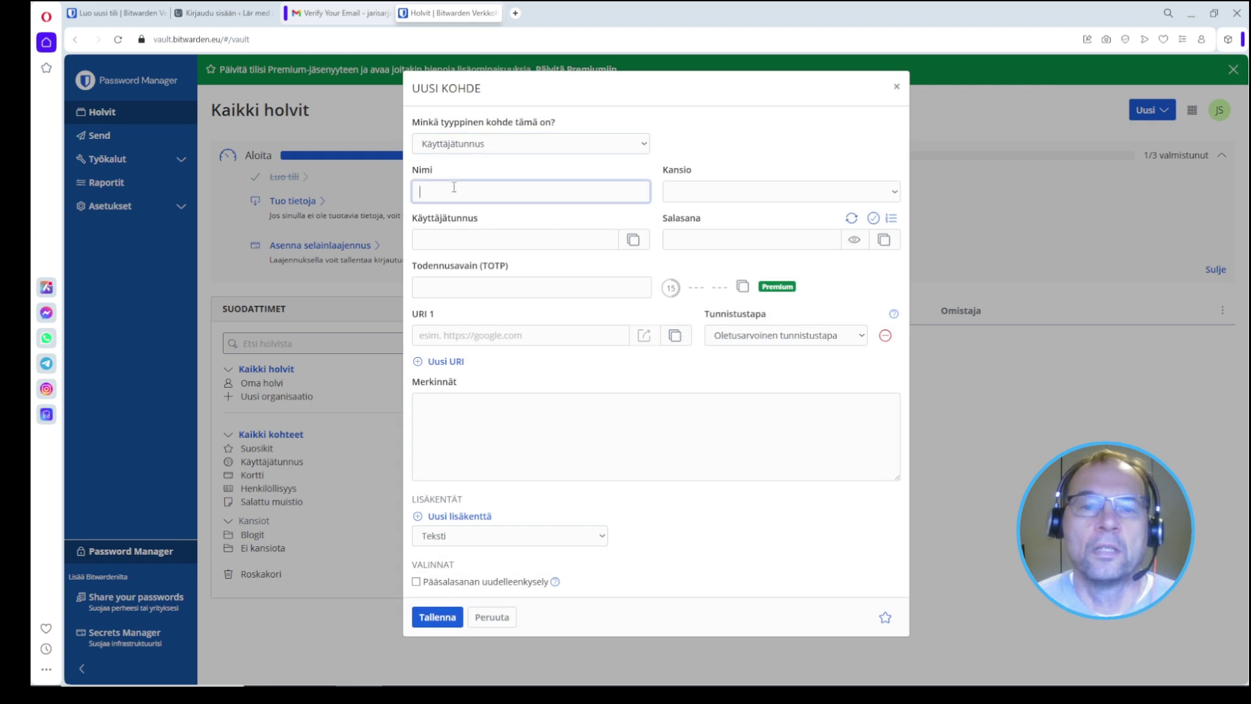
pyautogui.write('Jari')
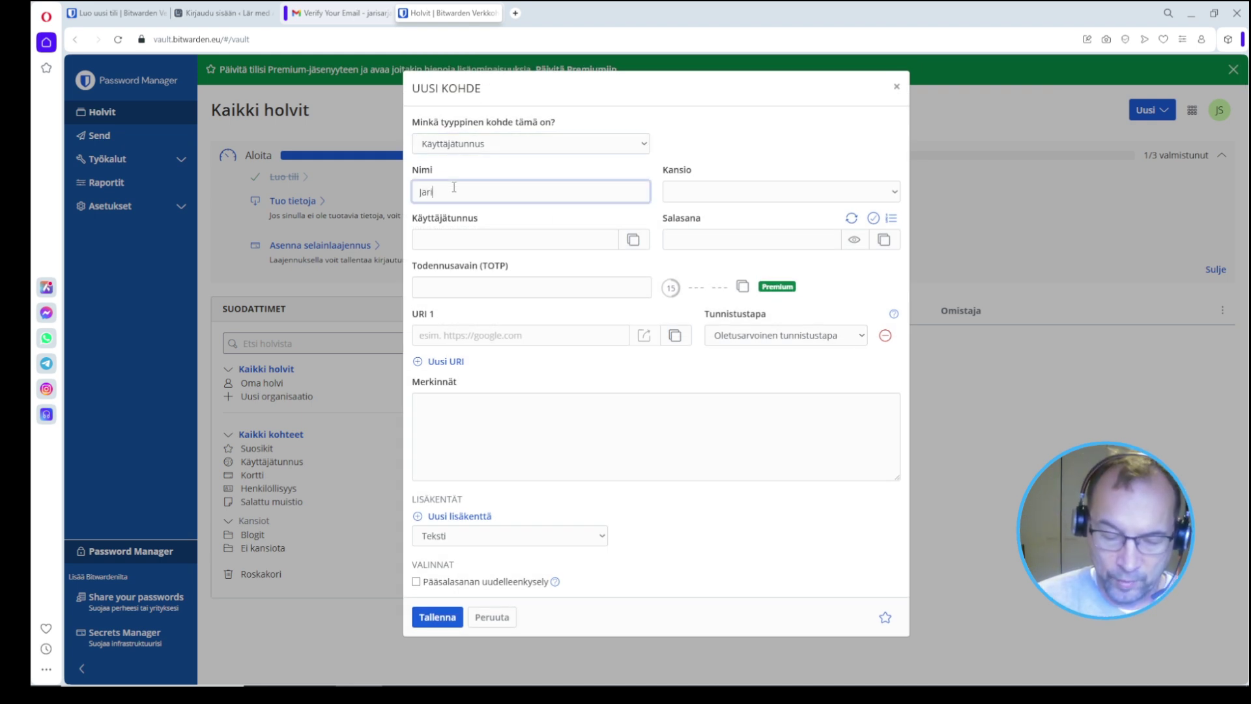
pyautogui.write('n blogi')
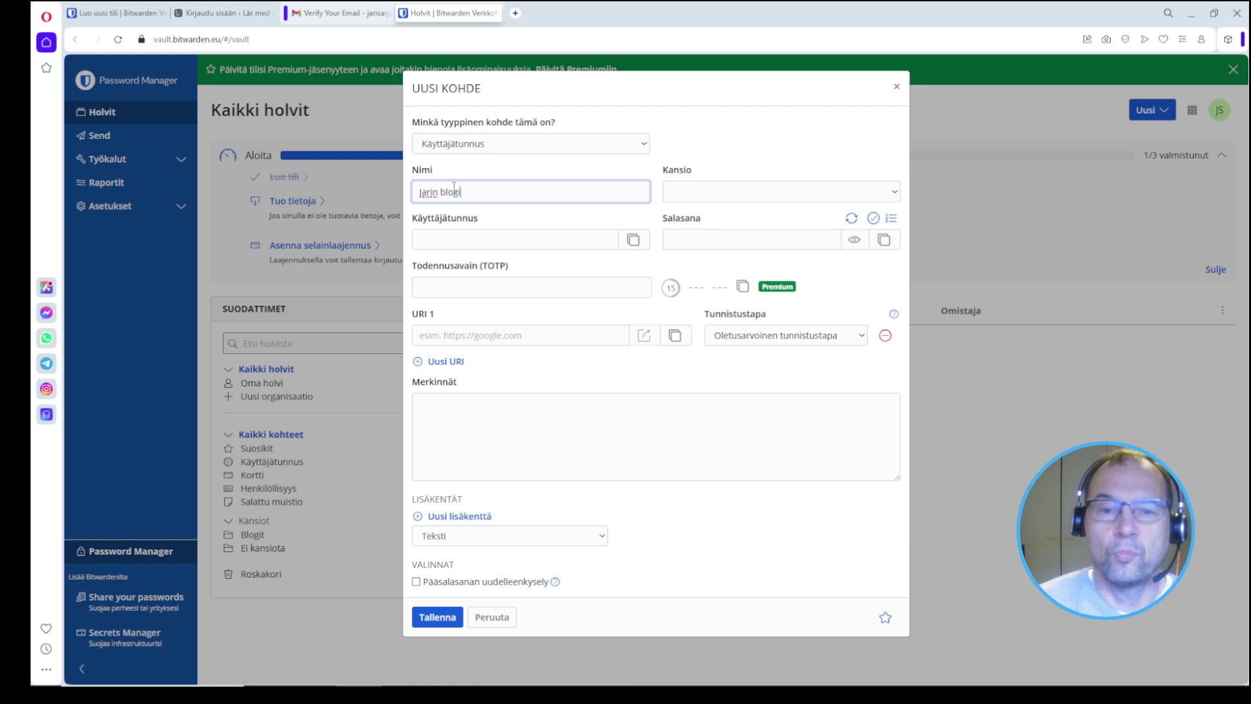
pyautogui.click(813, 210)
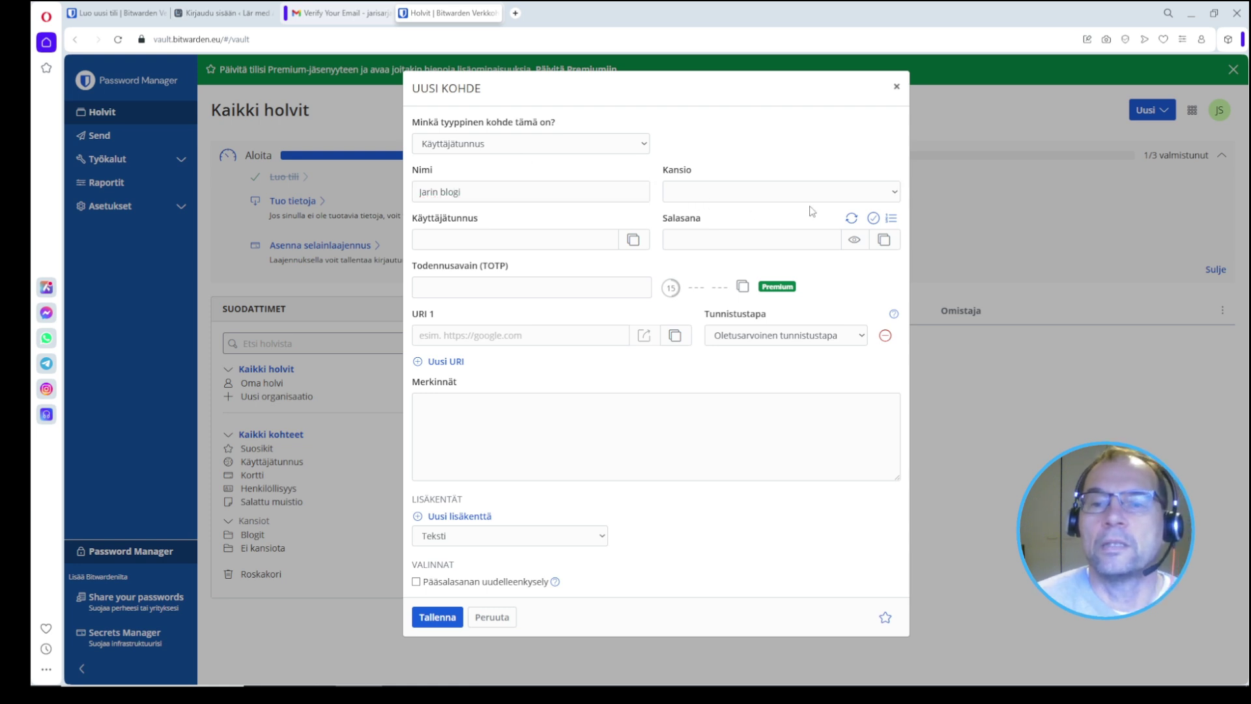
pyautogui.click(890, 193)
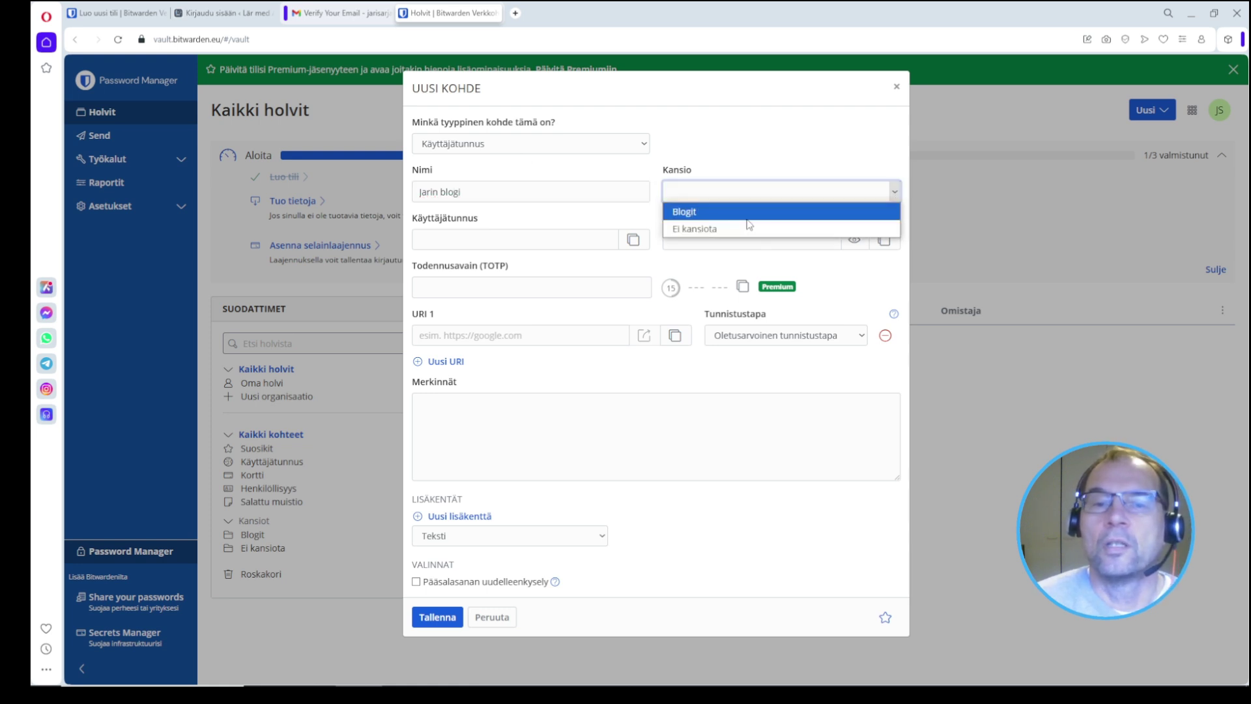
pyautogui.click(690, 208)
pyautogui.click(464, 243)
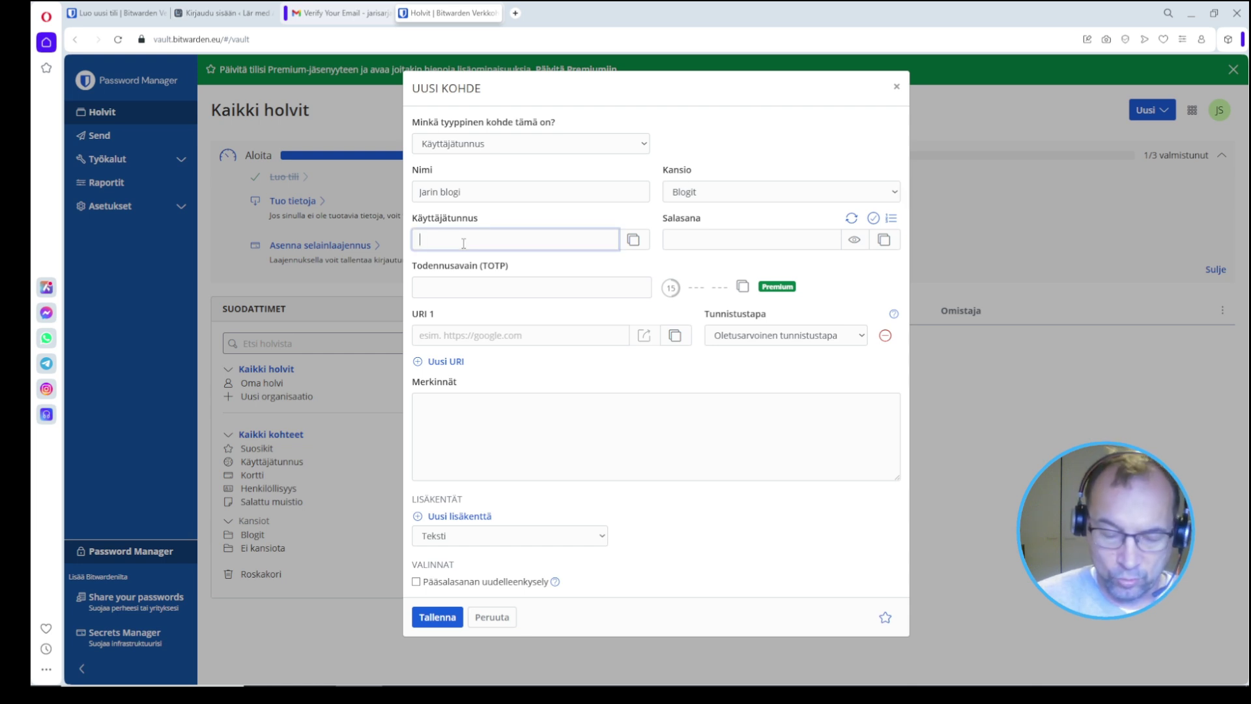
pyautogui.write('jar')
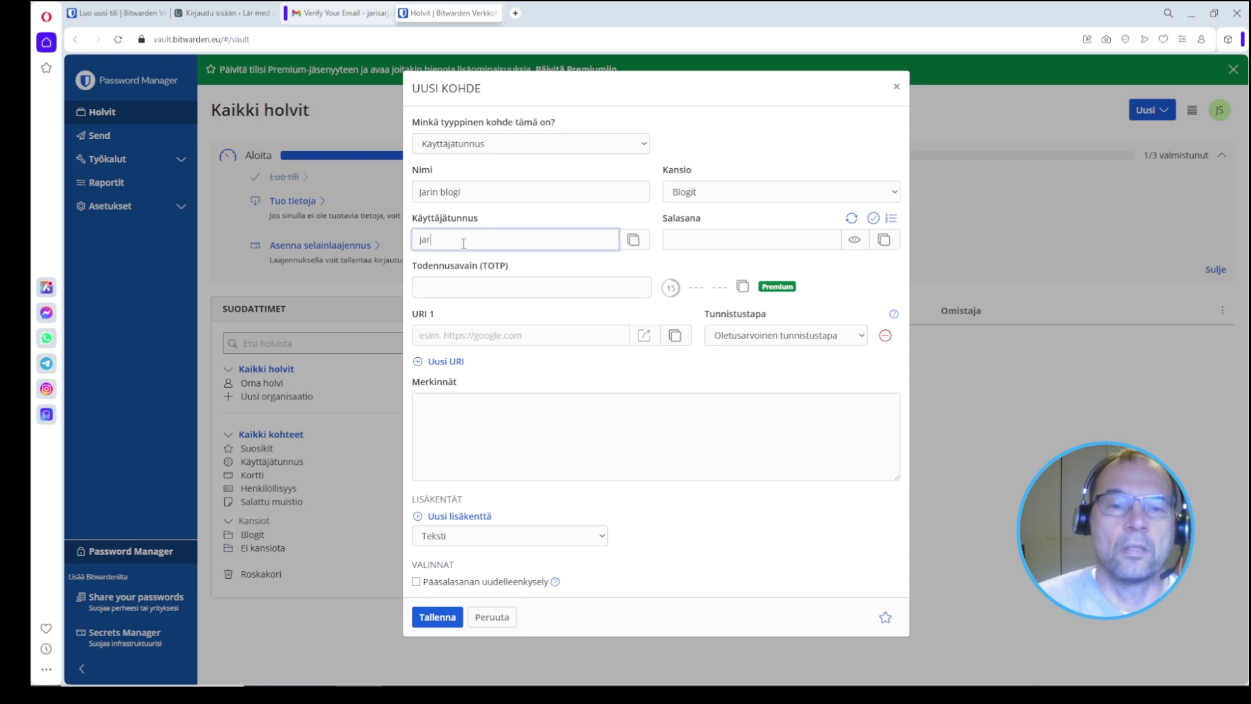
pyautogui.press('BackSpace')
pyautogui.press('BackSpace')
pyautogui.press('BackSpace')
pyautogui.write('kayttaja')
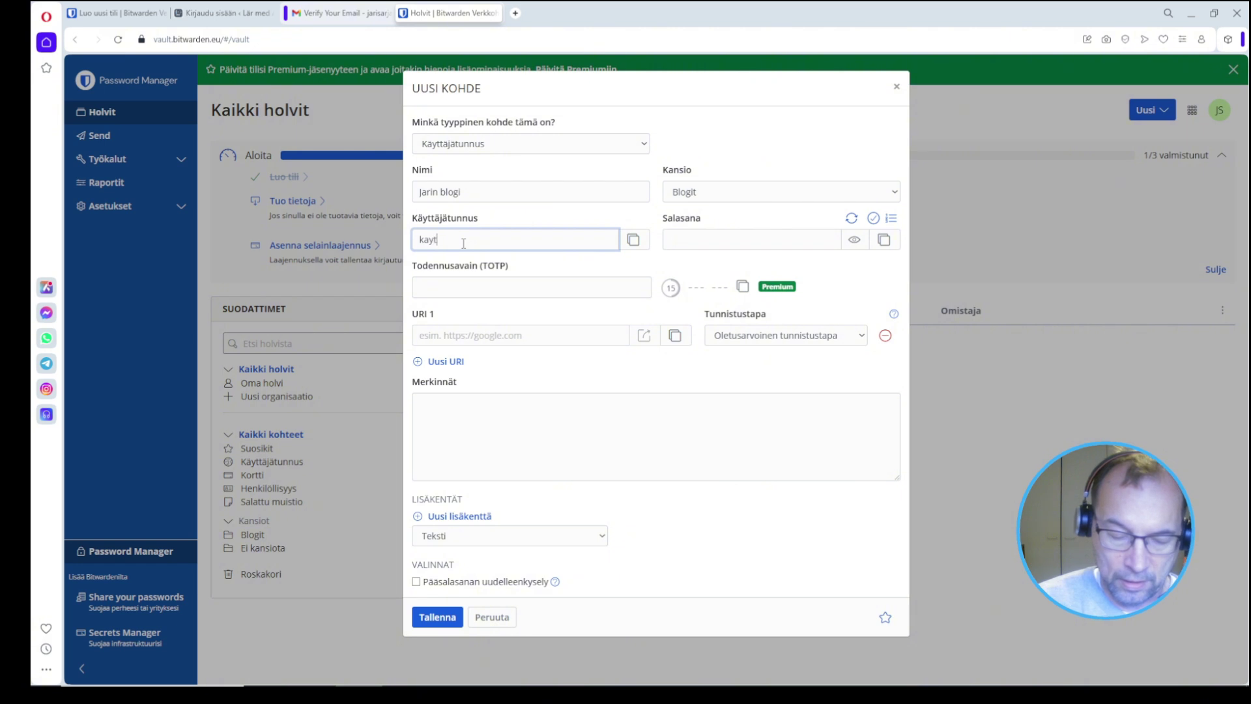
pyautogui.click(747, 241)
pyautogui.click(775, 265)
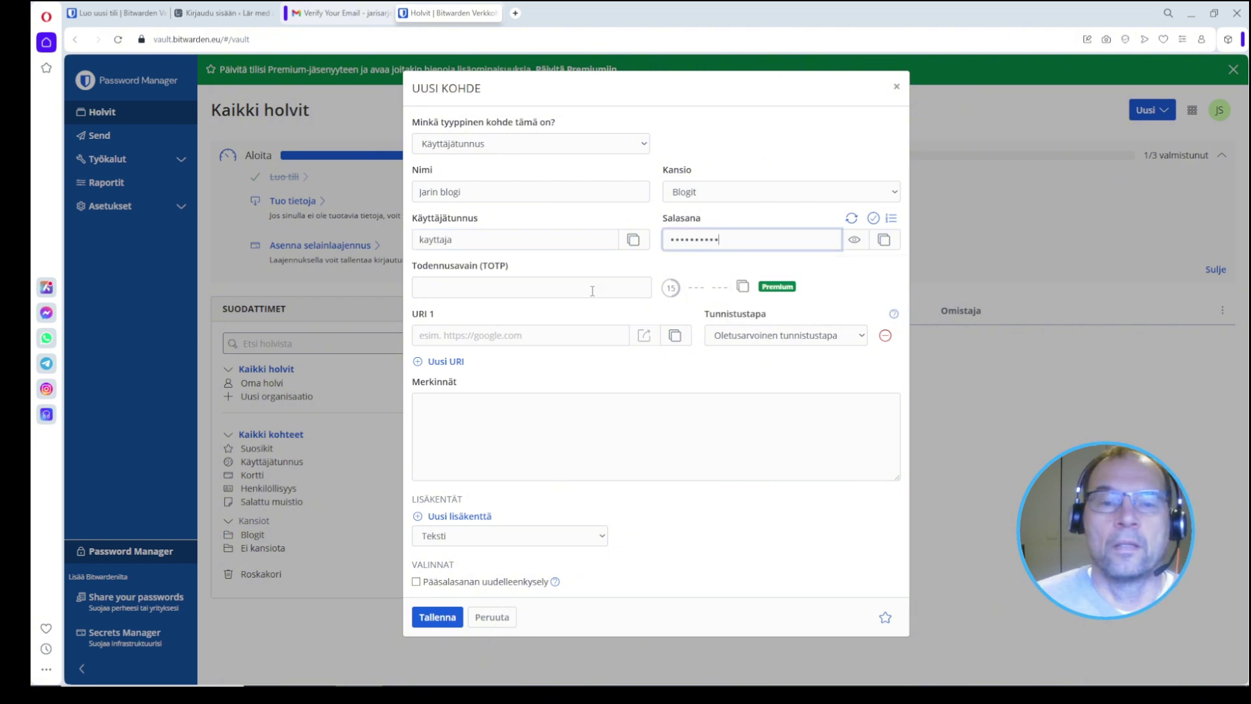
pyautogui.click(459, 340)
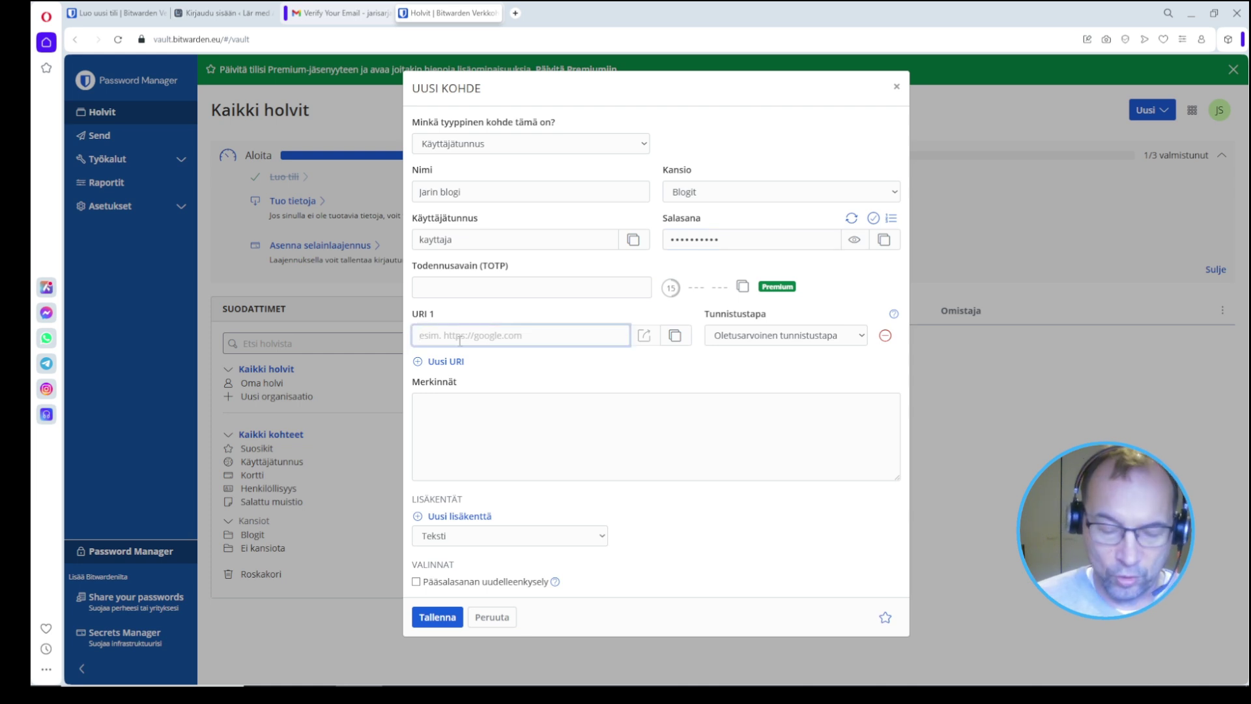
pyautogui.write('Http://jarindemo')
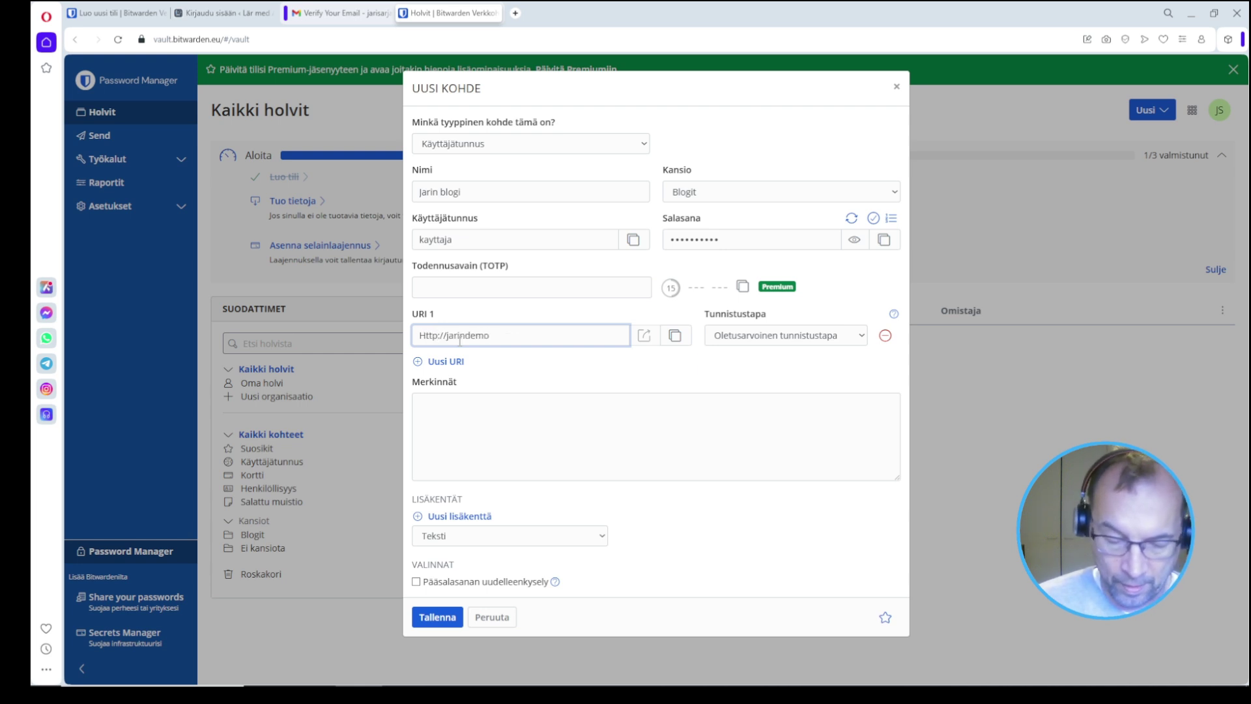
pyautogui.write('.fi')
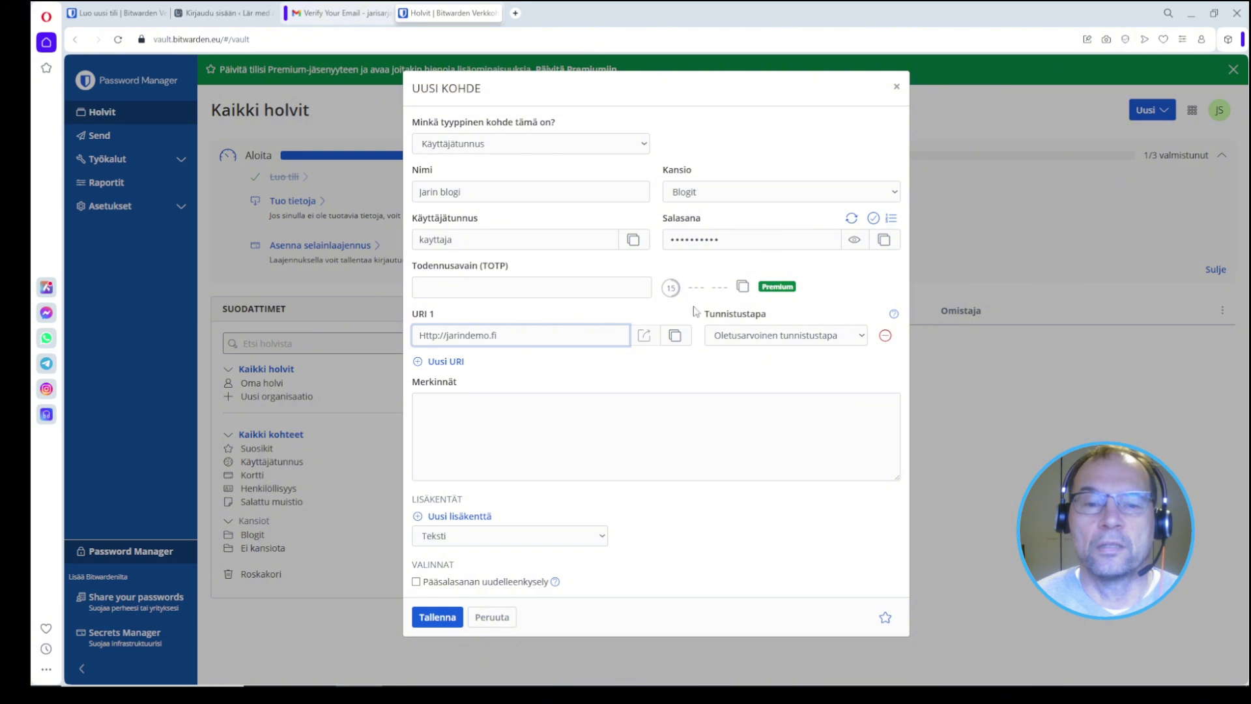
# Step: Save the Jarin blogi login, reopen it to review, and close it without changes
pyautogui.click(447, 620)
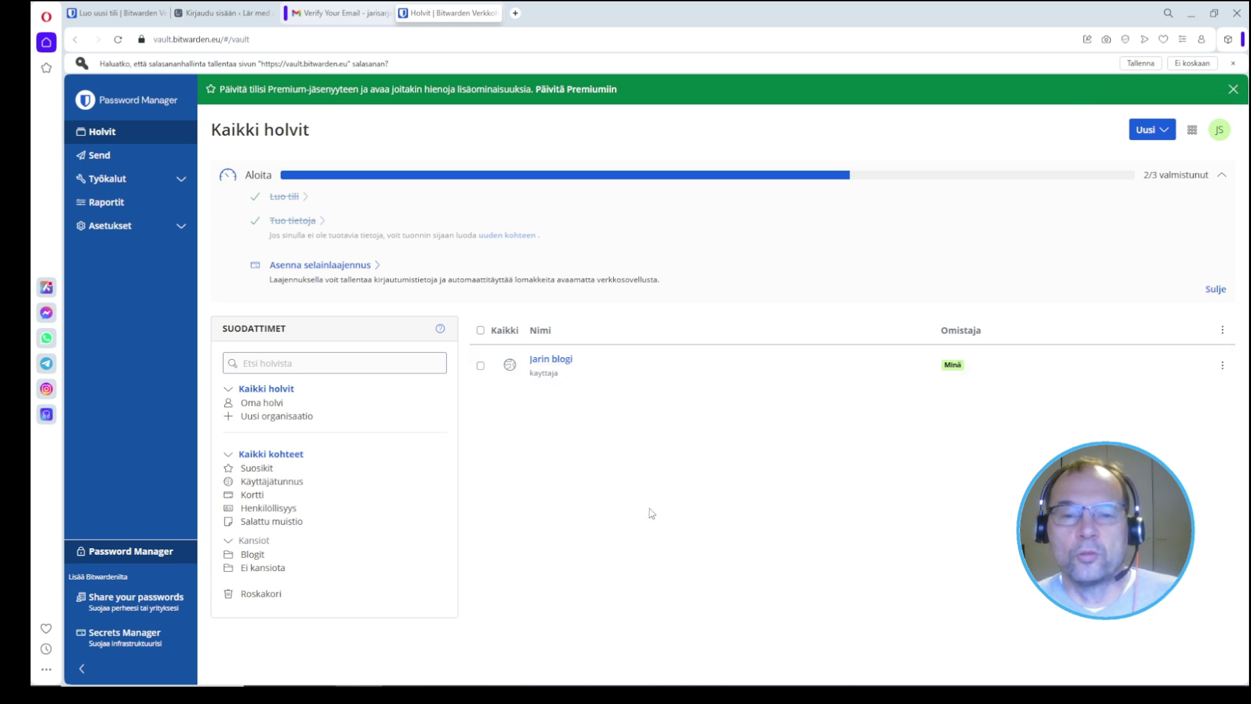
pyautogui.click(544, 360)
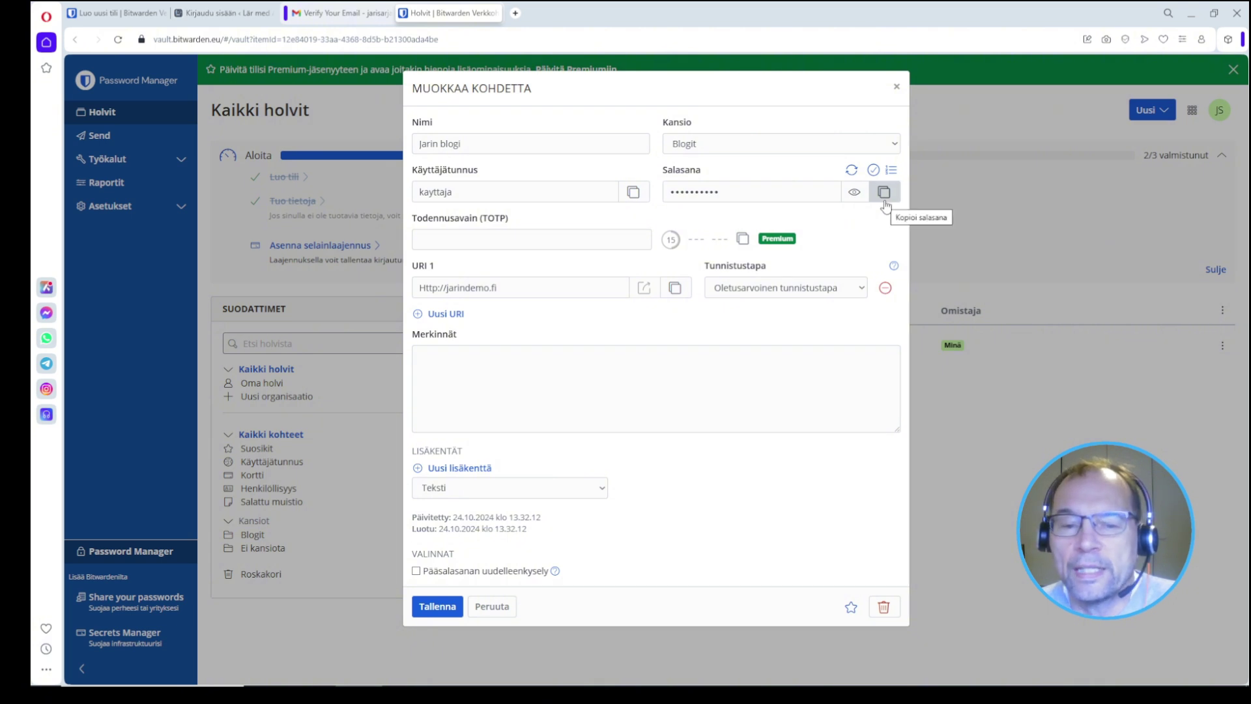
pyautogui.click(493, 606)
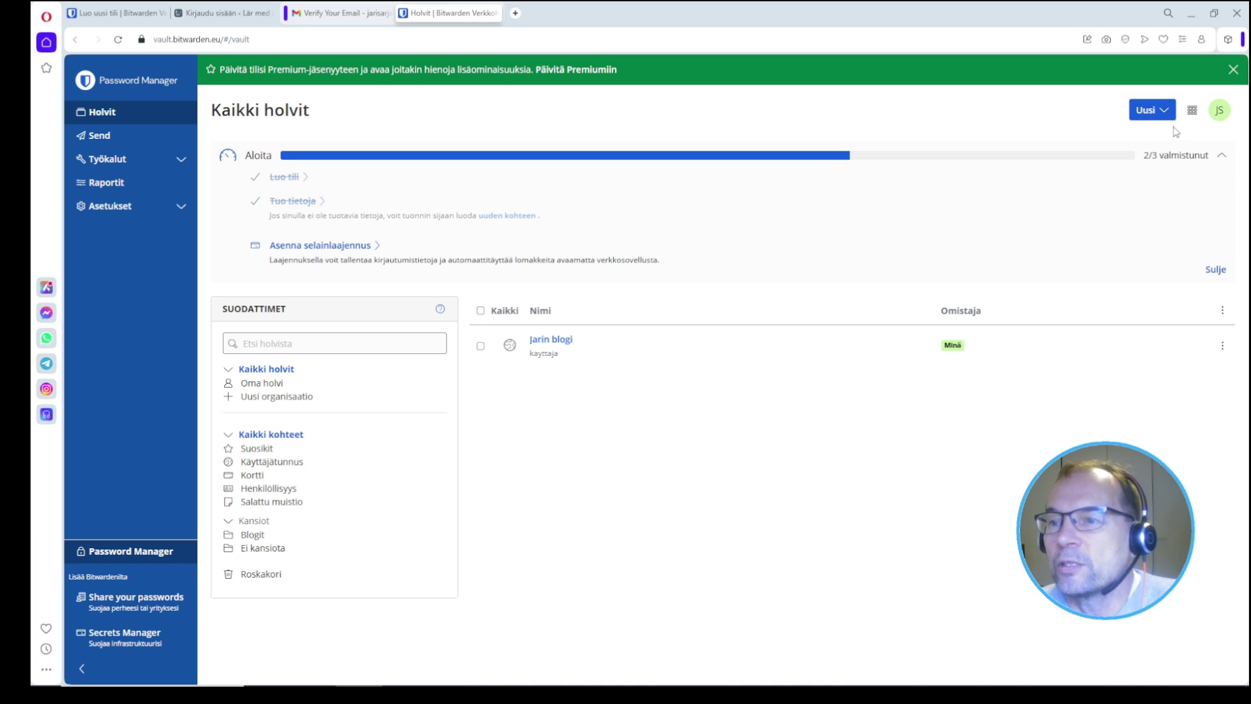
# Step: Log out through the account menu and check the sign-in server is still bitwarden.eu
pyautogui.click(1224, 121)
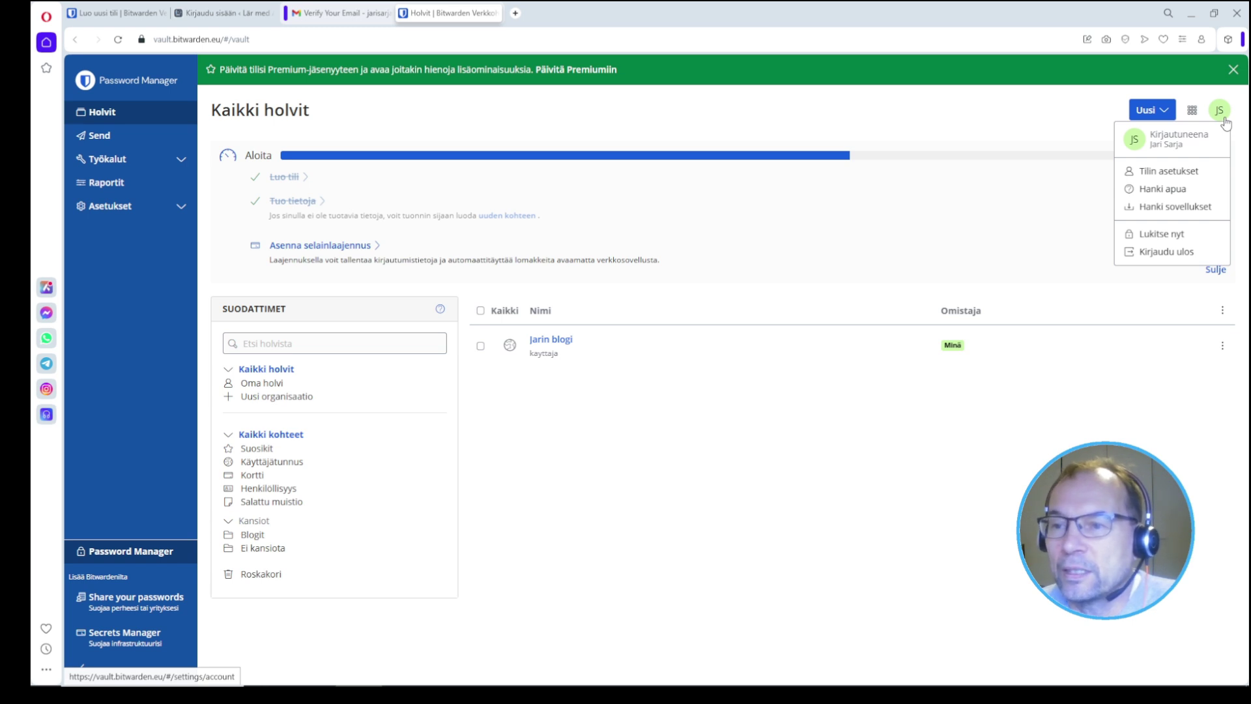
pyautogui.click(1187, 251)
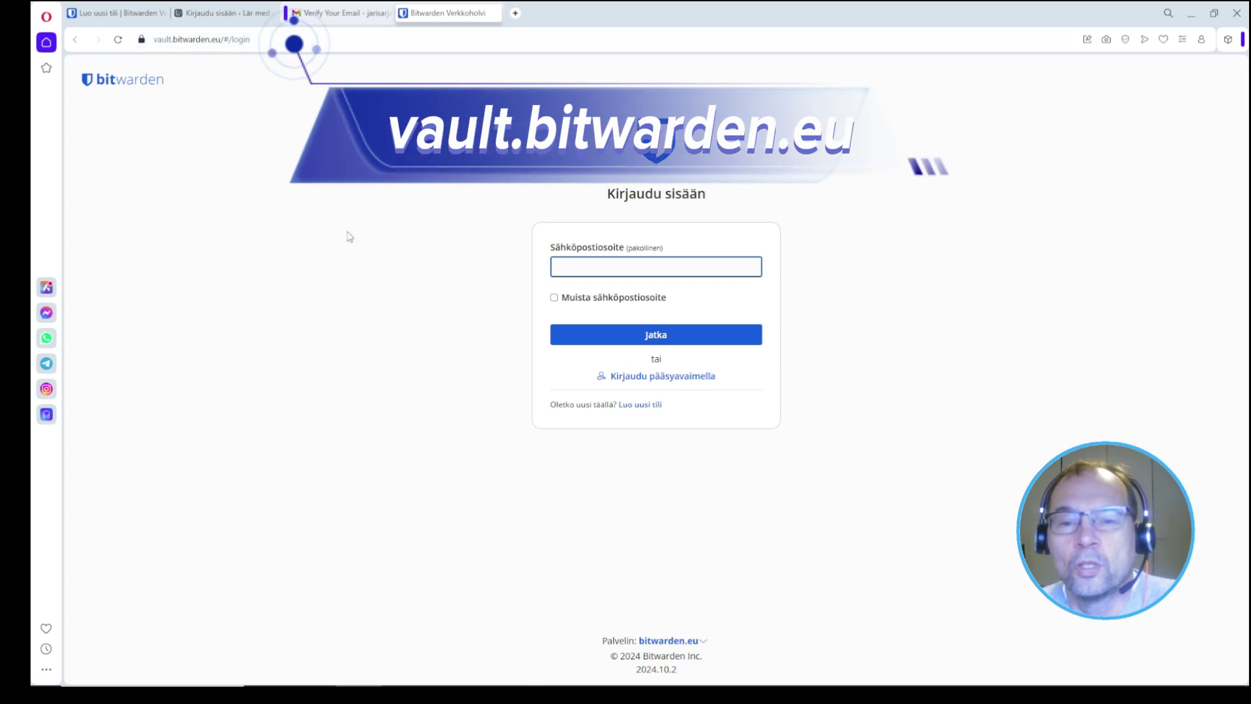
pyautogui.click(432, 248)
pyautogui.press('Tab')
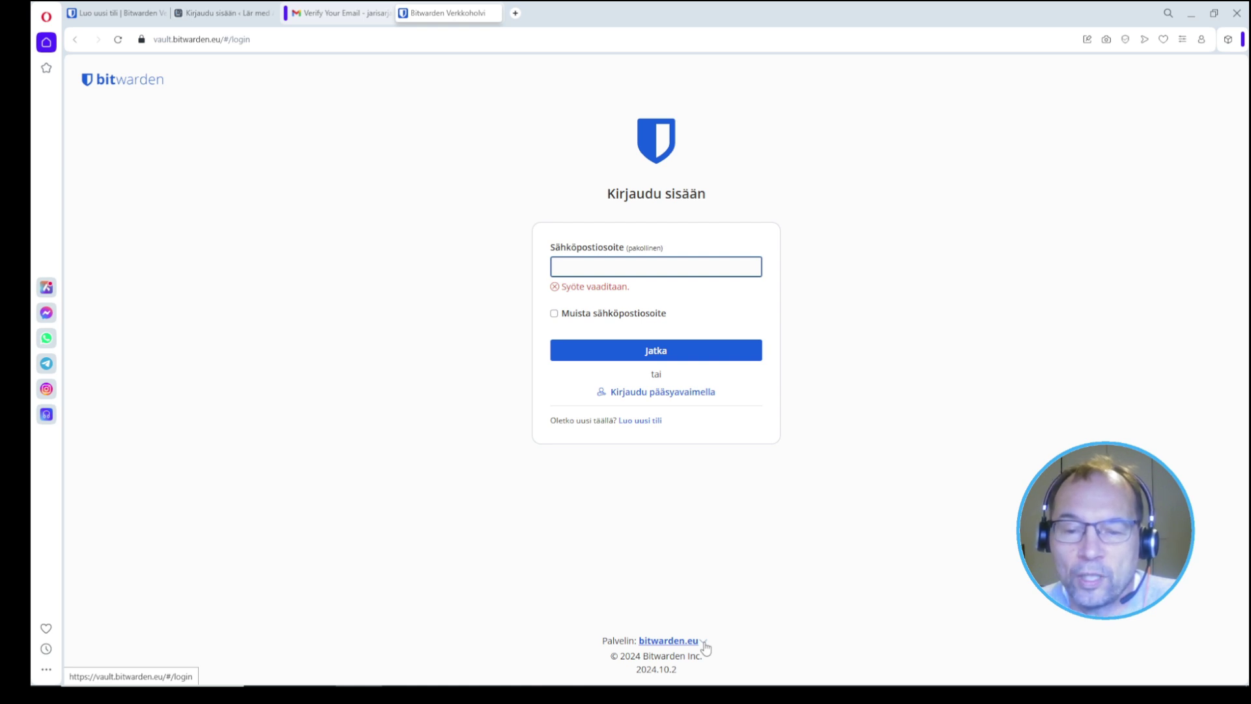
pyautogui.click(705, 647)
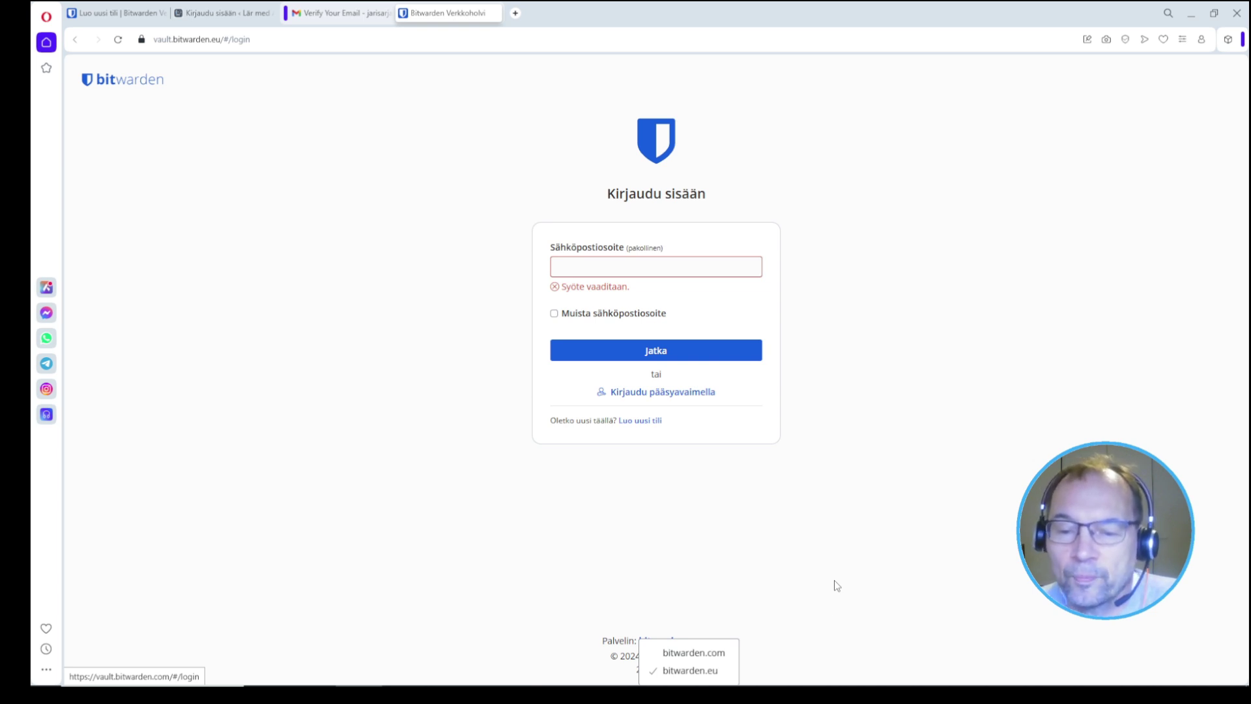
# Step: Keep bitwarden.eu and log back in with the saved account e-mail and master password
pyautogui.click(709, 671)
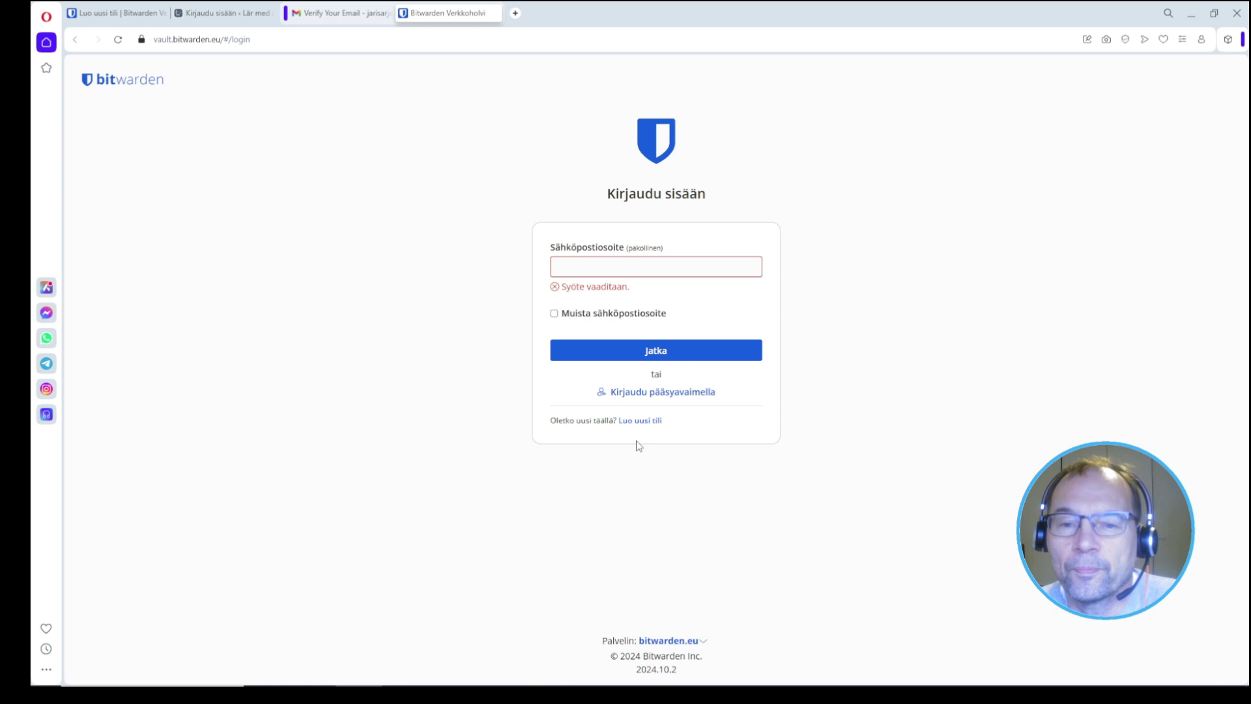
pyautogui.click(593, 268)
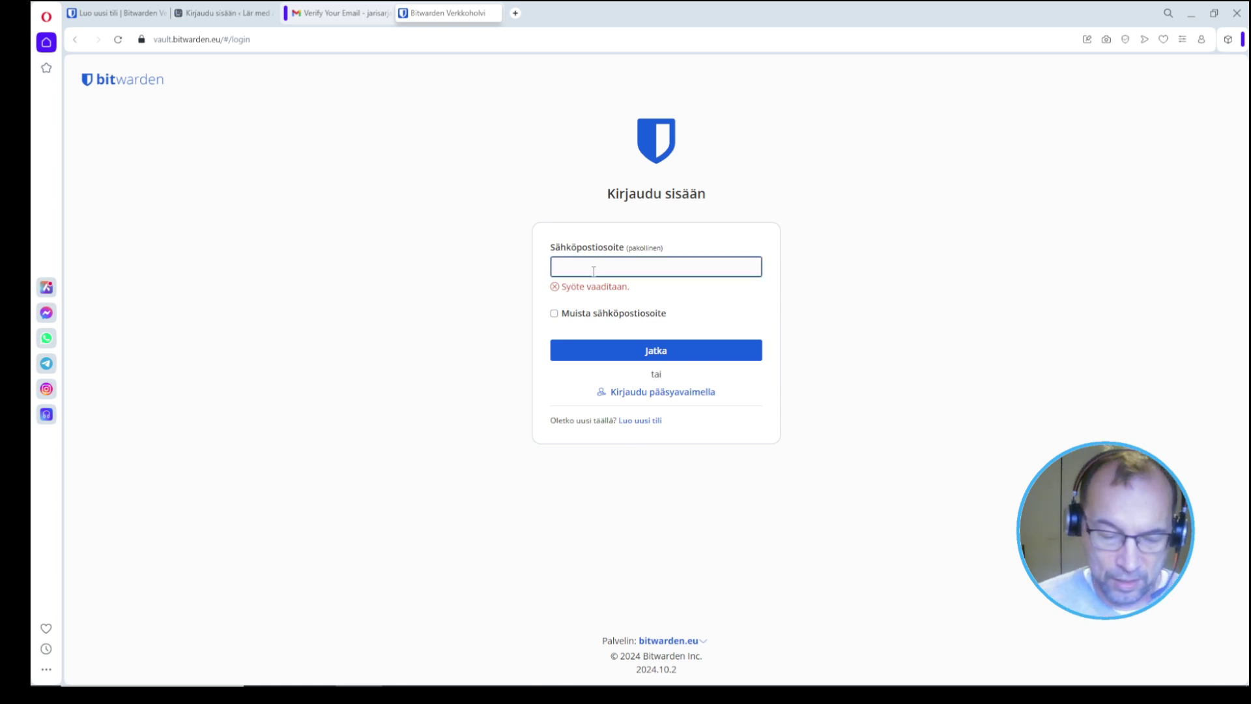
pyautogui.write('jar')
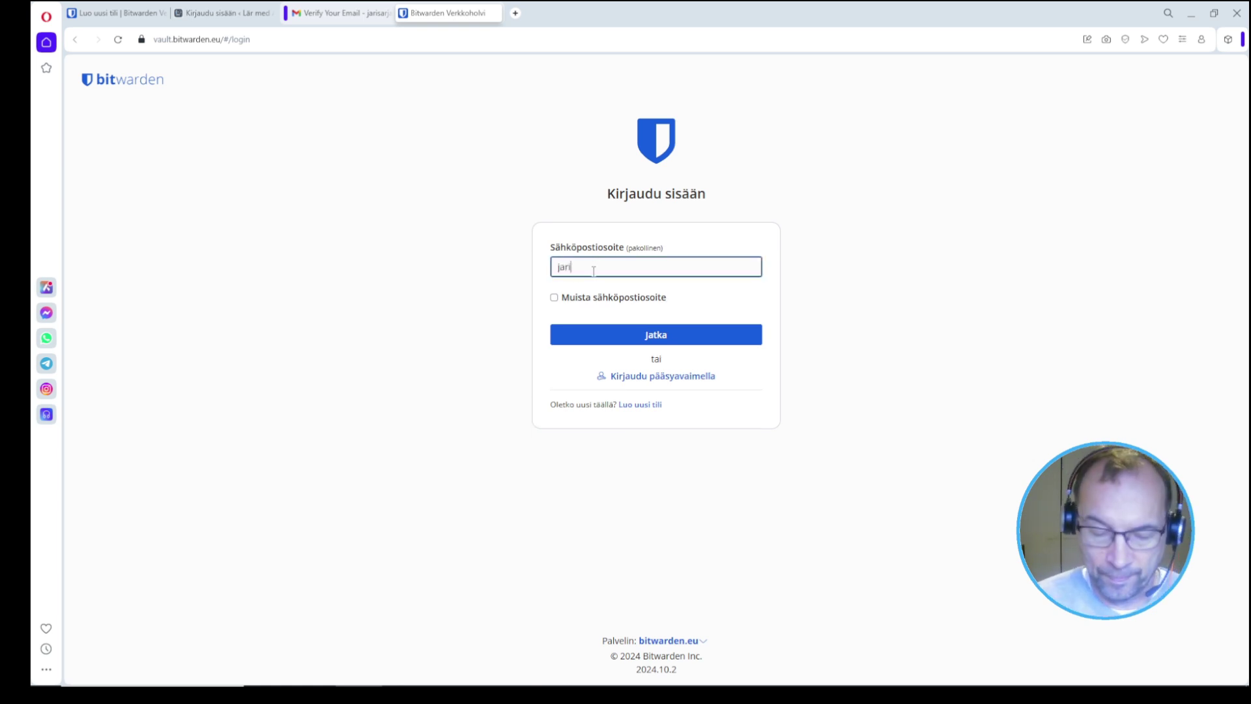
pyautogui.write('i')
pyautogui.click(606, 290)
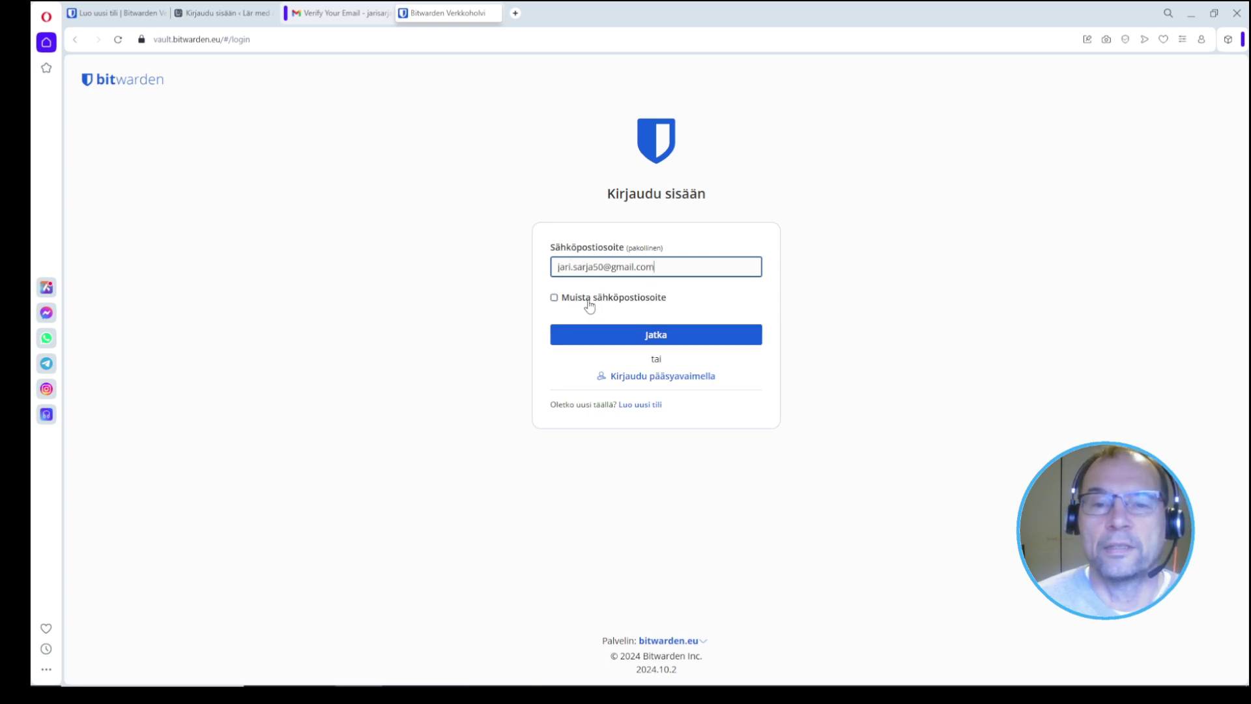
pyautogui.click(673, 341)
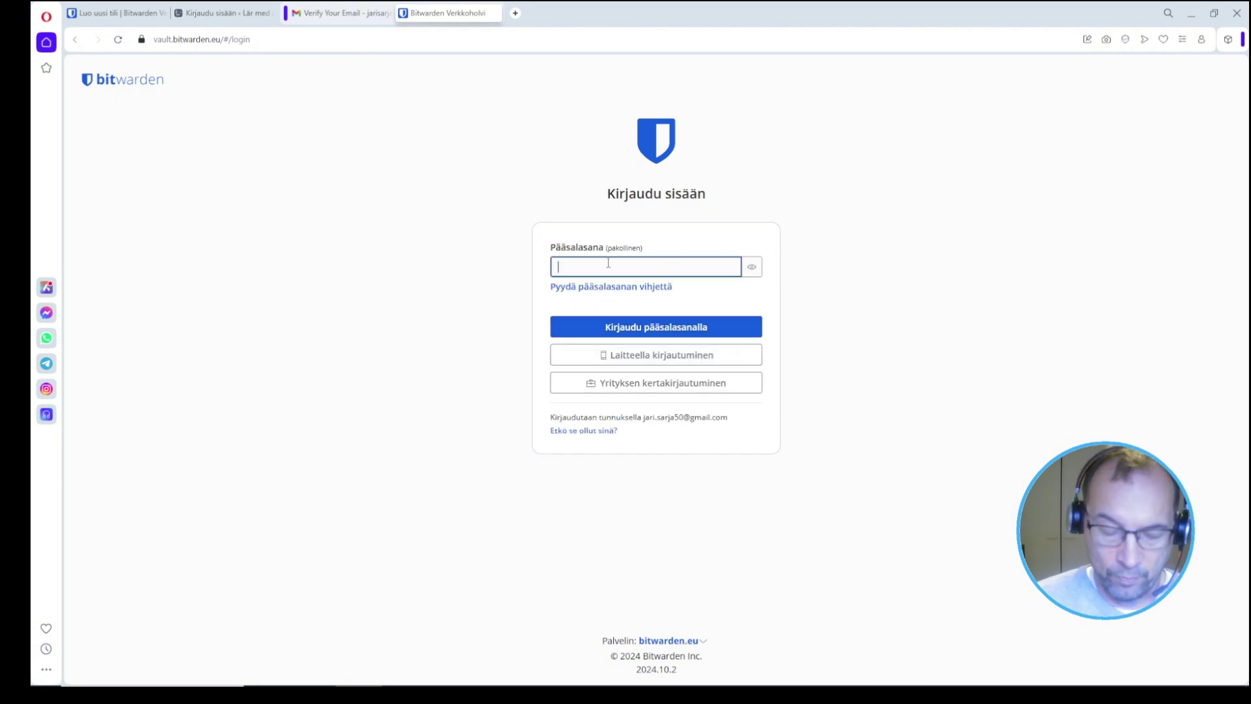
pyautogui.write('****************')
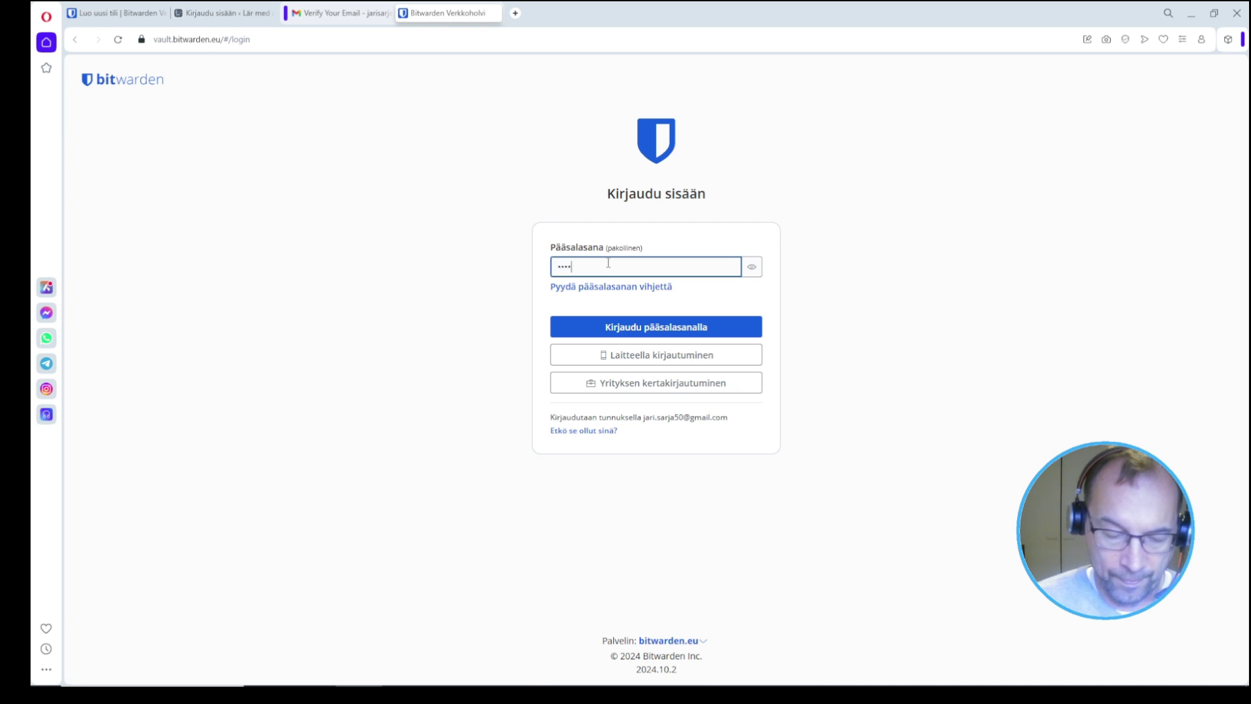
pyautogui.click(670, 331)
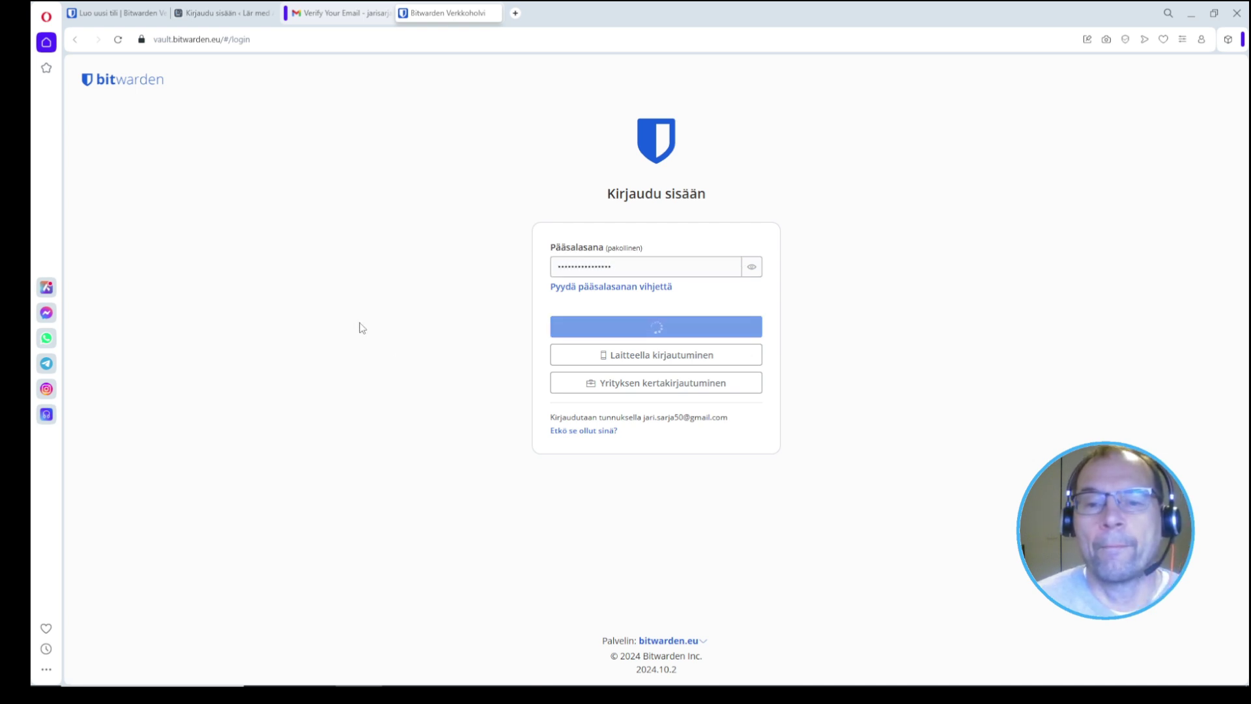